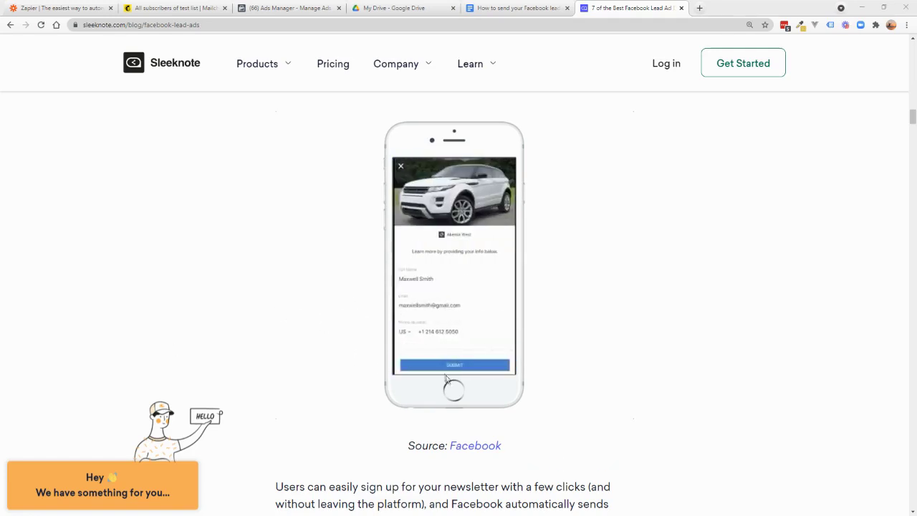
{"action": "scroll", "coordinate": [454, 318], "scroll_direction": "up", "scroll_amount": 1}
{"action": "scroll", "coordinate": [439, 292], "scroll_direction": "down", "scroll_amount": 1}
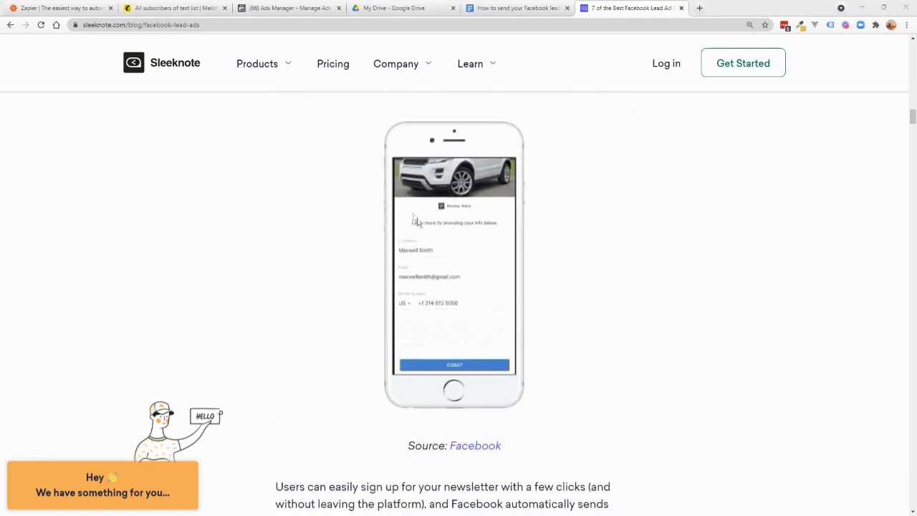
{"action": "scroll", "coordinate": [439, 270], "scroll_direction": "up", "scroll_amount": 1}
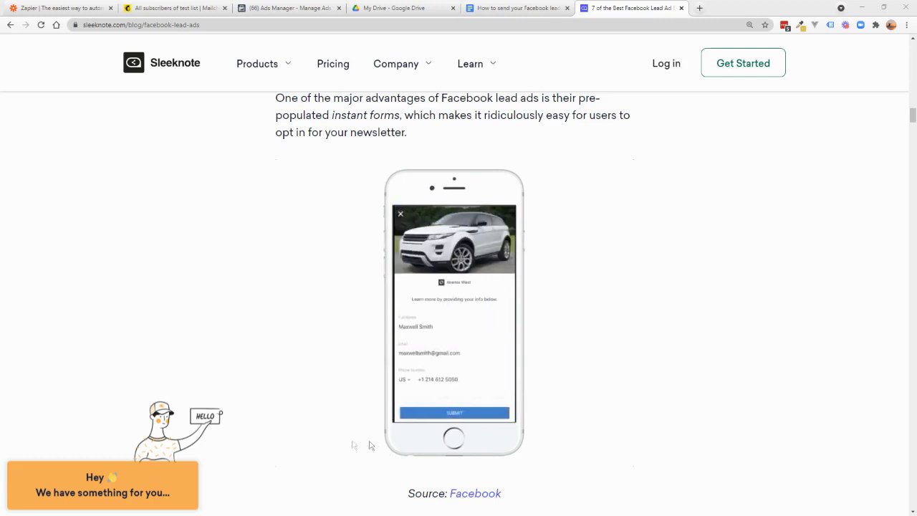
Switch to Zapier, create a new Zap and name it "Facebook Lead Ad to Mailchimp".
{"action": "left_click", "coordinate": [65, 8]}
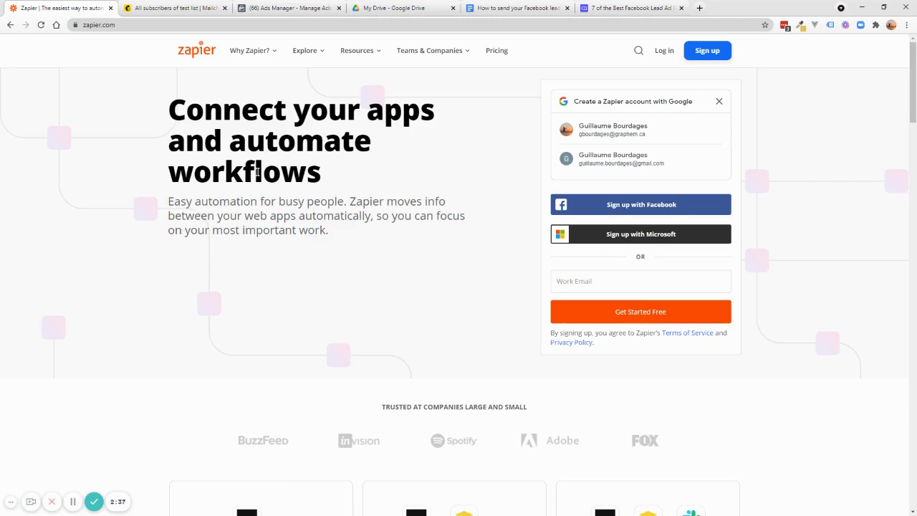
{"action": "left_click", "coordinate": [72, 501]}
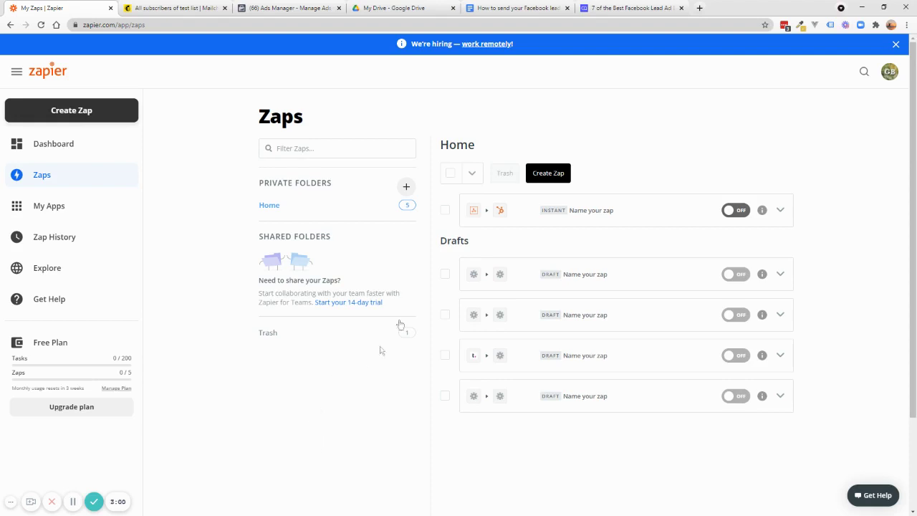
{"action": "left_click", "coordinate": [547, 174]}
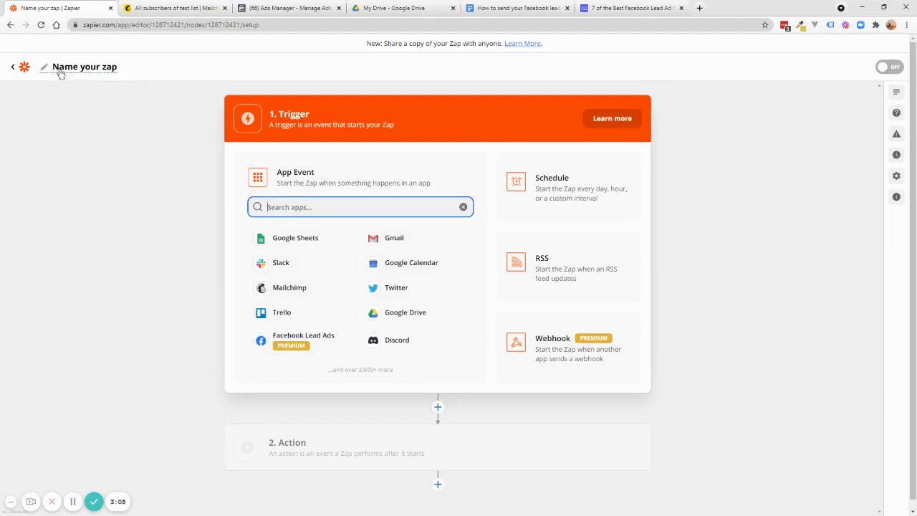
{"action": "left_click", "coordinate": [45, 68]}
{"action": "type", "text": "Facebook Lead Add"}
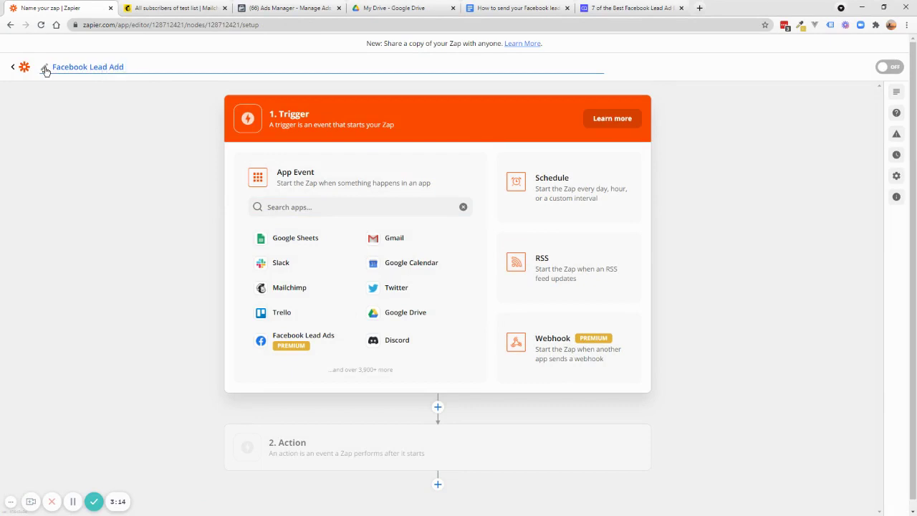
{"action": "key", "text": "BackSpace"}
{"action": "type", "text": "to Mailchimp"}
Set the Zap's trigger to Facebook Lead Ads with the New Lead event and proceed to account selection.
{"action": "left_click", "coordinate": [364, 208]}
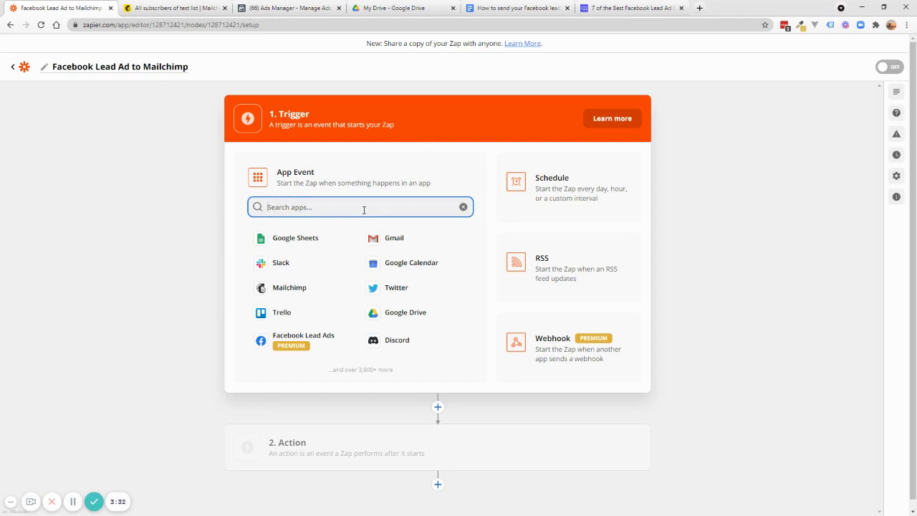
{"action": "type", "text": "facebook"}
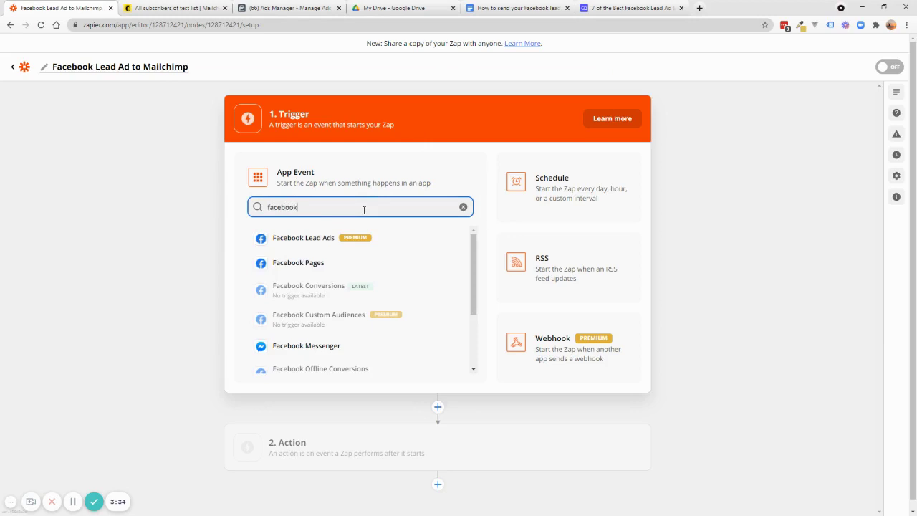
{"action": "left_click", "coordinate": [310, 240]}
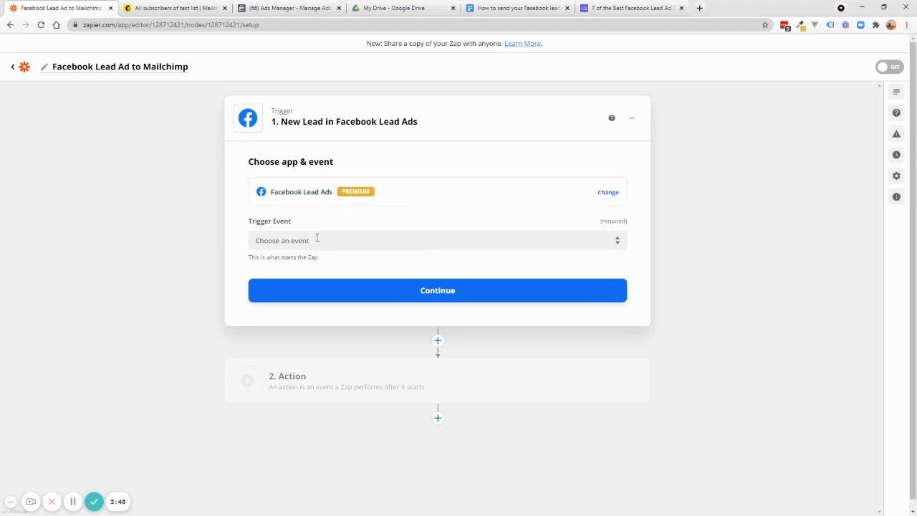
{"action": "left_click", "coordinate": [356, 240]}
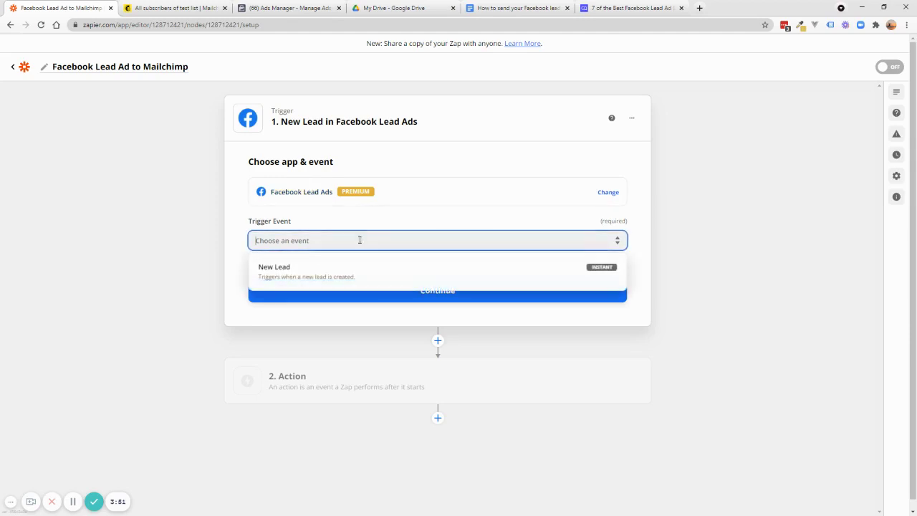
{"action": "left_click", "coordinate": [288, 274]}
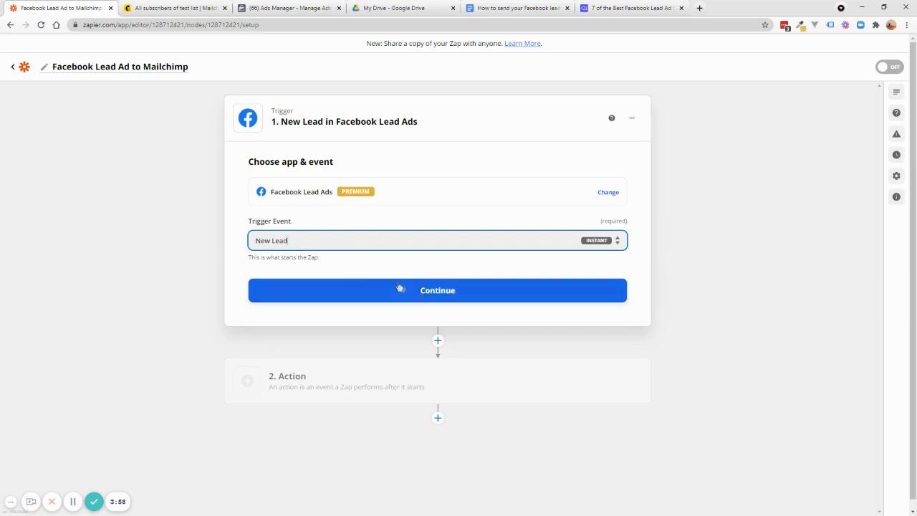
{"action": "left_click", "coordinate": [423, 290]}
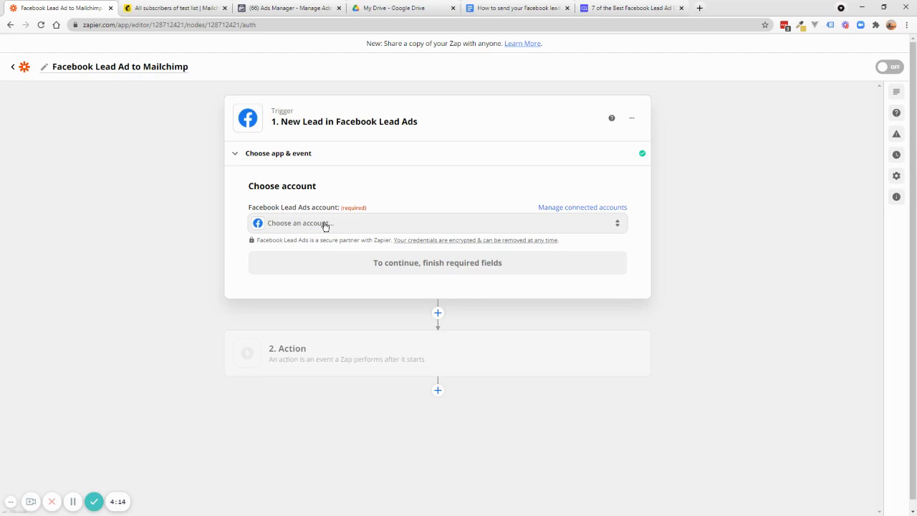
Use the existing Facebook Lead Ads account for the trigger and set its page to Graphem Solutions Inc.
{"action": "left_click", "coordinate": [365, 220]}
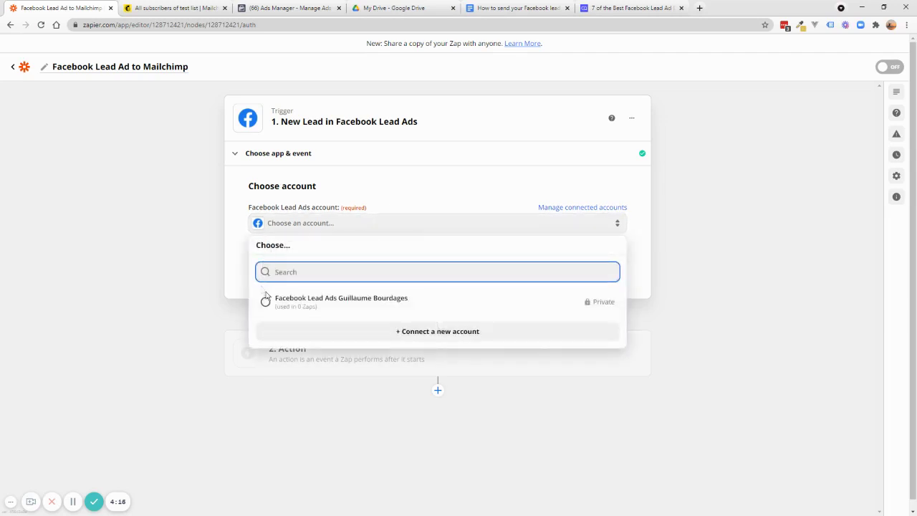
{"action": "left_click", "coordinate": [316, 302]}
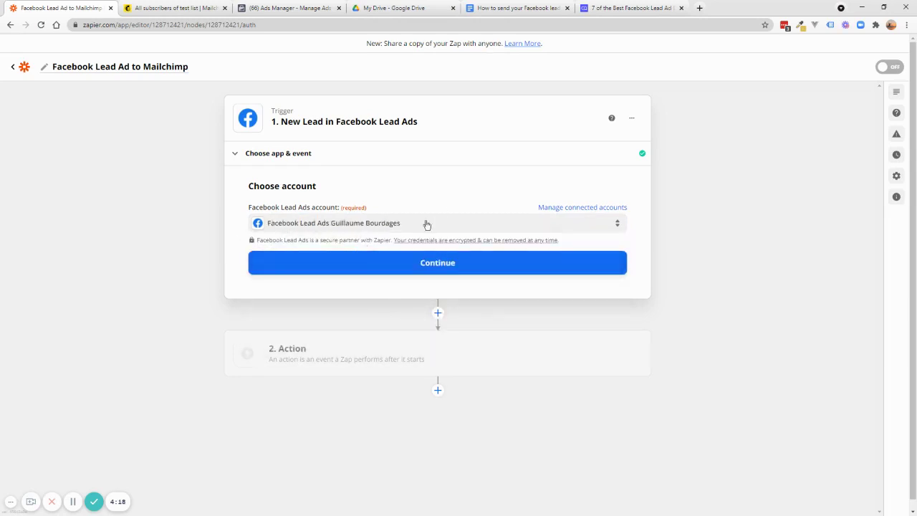
{"action": "left_click", "coordinate": [423, 262]}
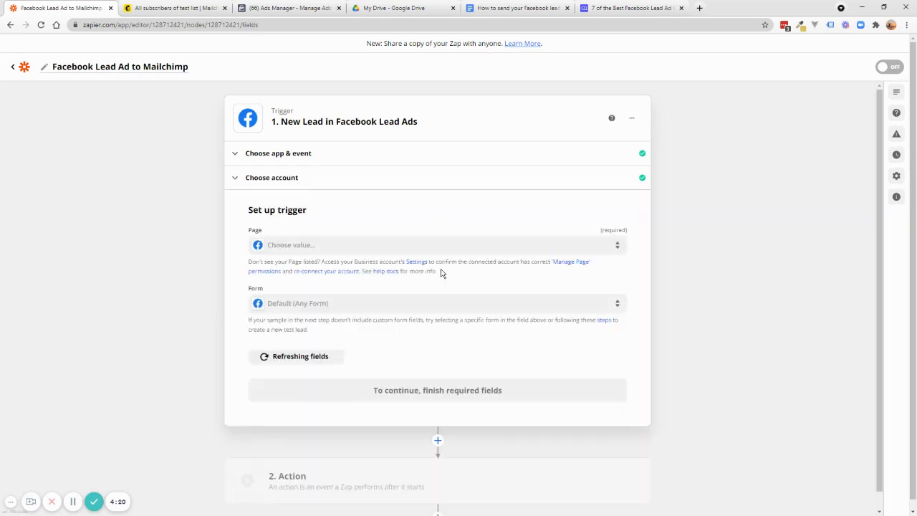
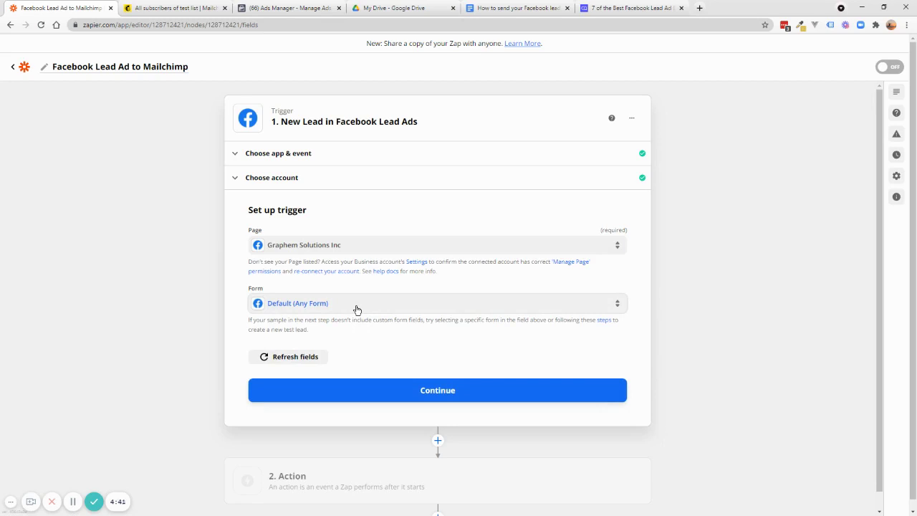
Switch to Facebook Ads Manager, open the First Ad Test ad for editing and check which instant form it uses.
{"action": "left_click", "coordinate": [286, 8]}
{"action": "left_click", "coordinate": [122, 155]}
{"action": "left_click", "coordinate": [116, 154]}
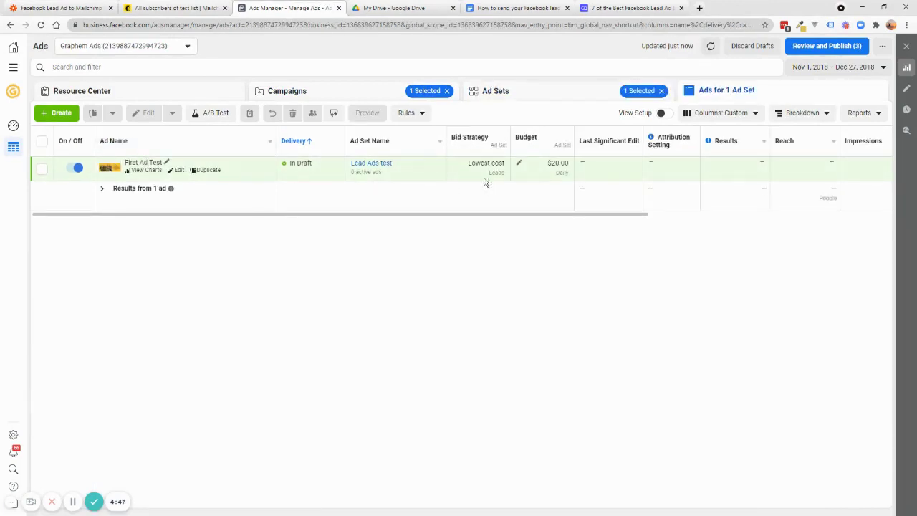
{"action": "left_click", "coordinate": [166, 163]}
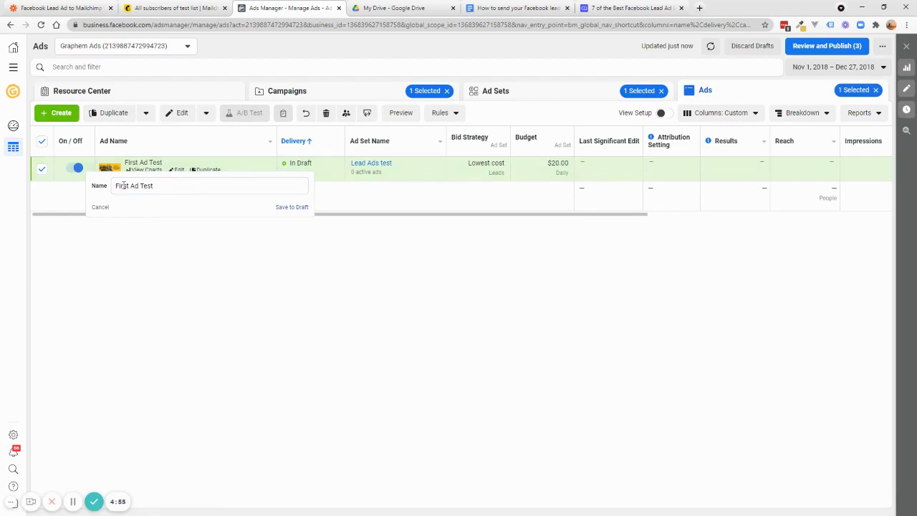
{"action": "left_click", "coordinate": [97, 207]}
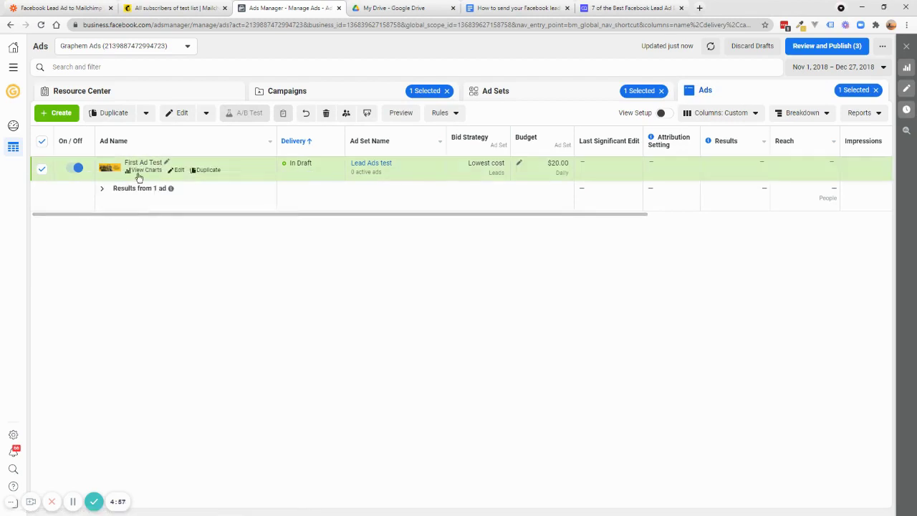
{"action": "left_click", "coordinate": [178, 170]}
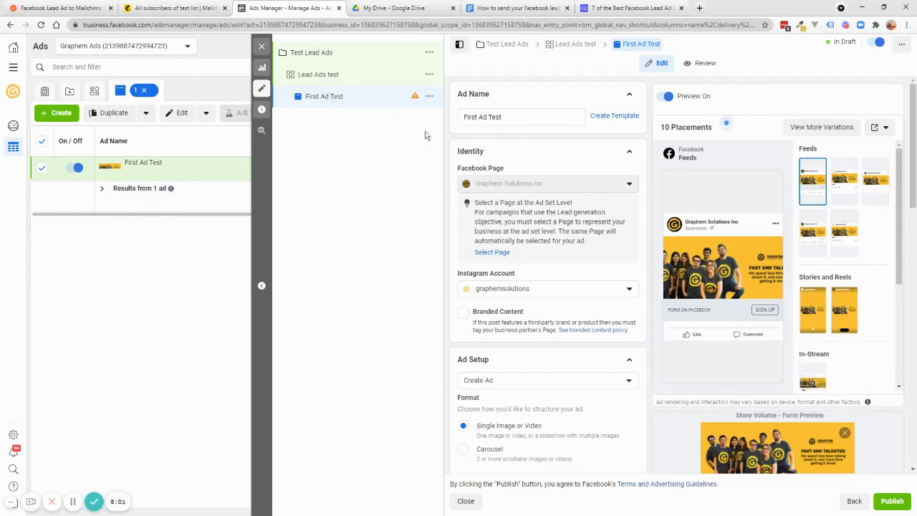
{"action": "scroll", "coordinate": [512, 337], "scroll_direction": "down", "scroll_amount": 15}
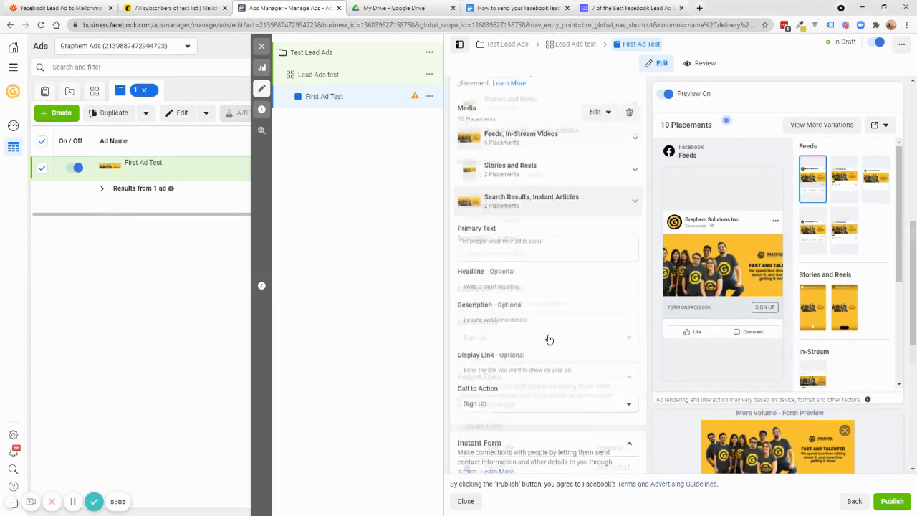
{"action": "scroll", "coordinate": [544, 353], "scroll_direction": "up", "scroll_amount": 3}
{"action": "left_click_drag", "start_coordinate": [456, 167], "coordinate": [506, 169]}
{"action": "left_click", "coordinate": [525, 262]}
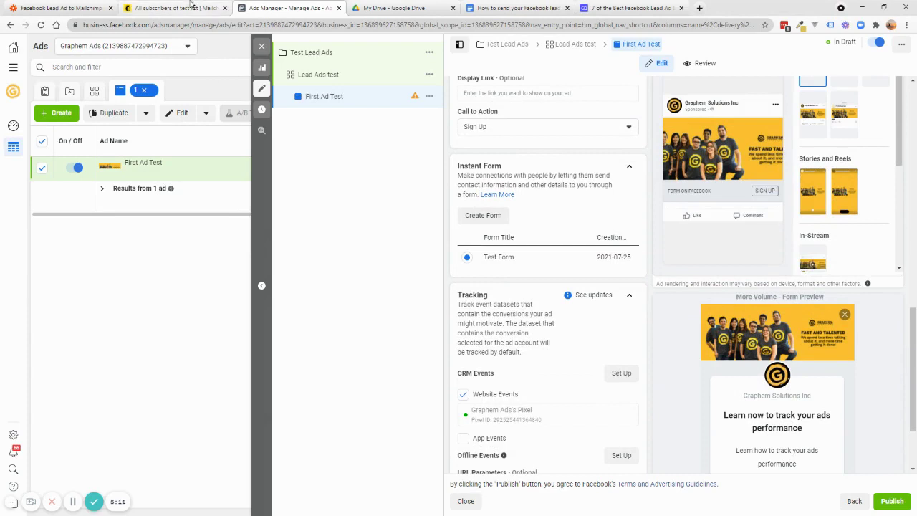
Return to Zapier, set the trigger's form to Test Form and proceed to the trigger test.
{"action": "left_click", "coordinate": [79, 6]}
{"action": "left_click", "coordinate": [313, 303]}
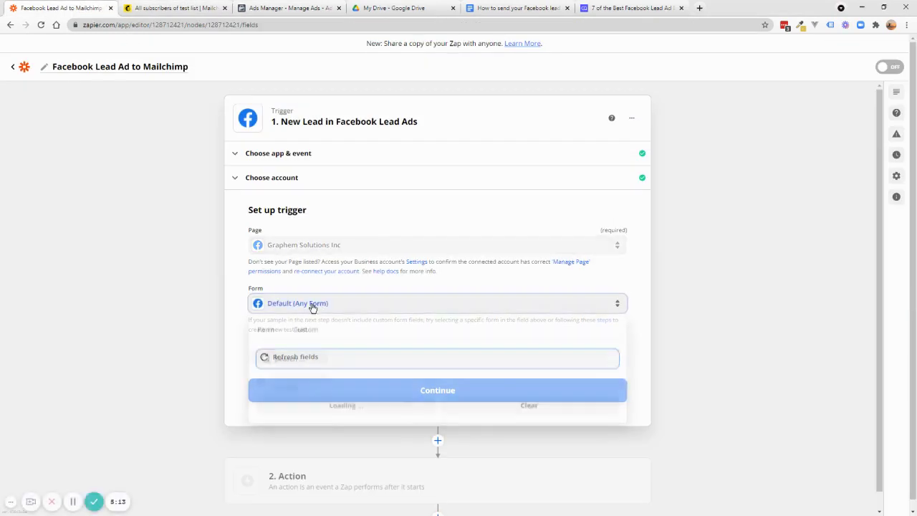
{"action": "left_click", "coordinate": [300, 405]}
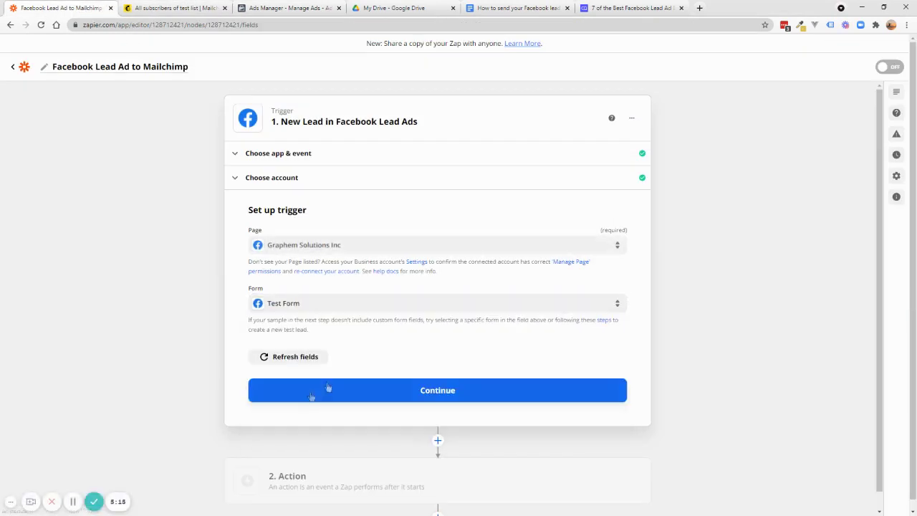
{"action": "left_click", "coordinate": [446, 395]}
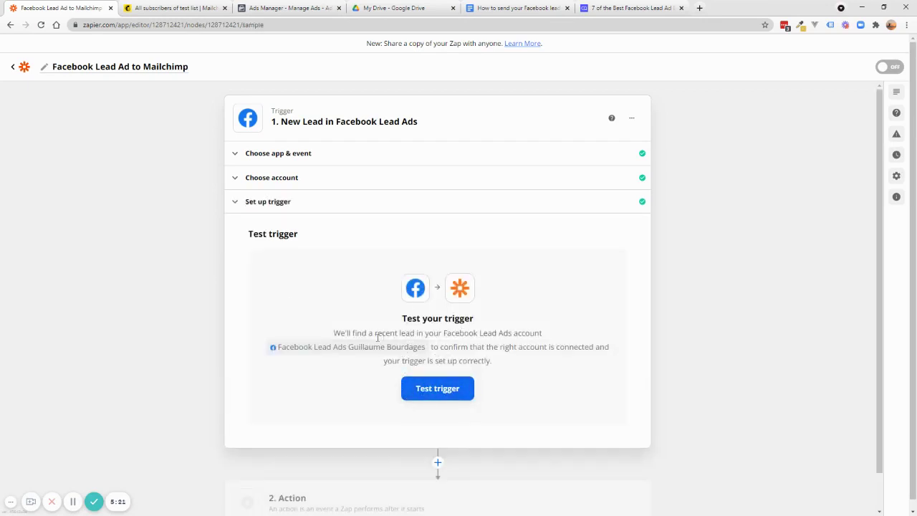
Test the Facebook Lead Ads trigger, review the sample lead's fields and continue to the action step.
{"action": "left_click", "coordinate": [439, 387]}
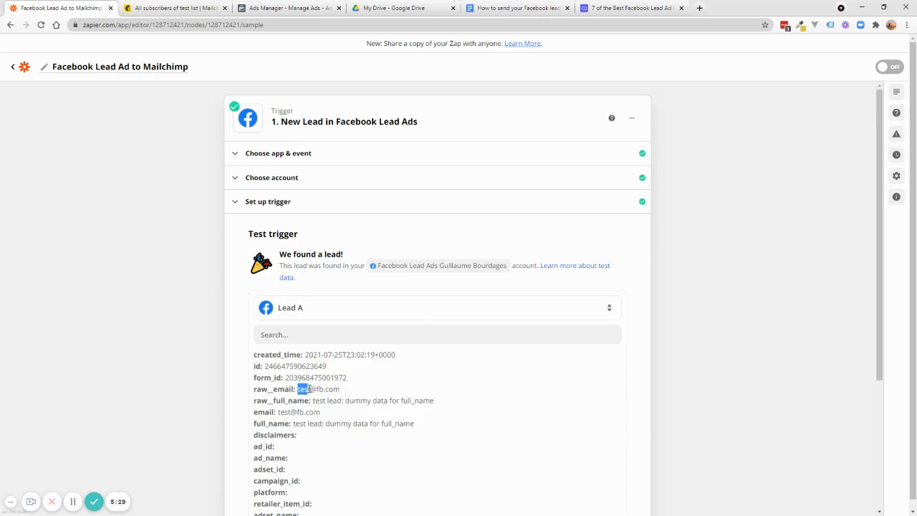
{"action": "left_click_drag", "start_coordinate": [297, 389], "coordinate": [341, 391]}
{"action": "left_click", "coordinate": [376, 395]}
{"action": "scroll", "coordinate": [404, 397], "scroll_direction": "down", "scroll_amount": 2}
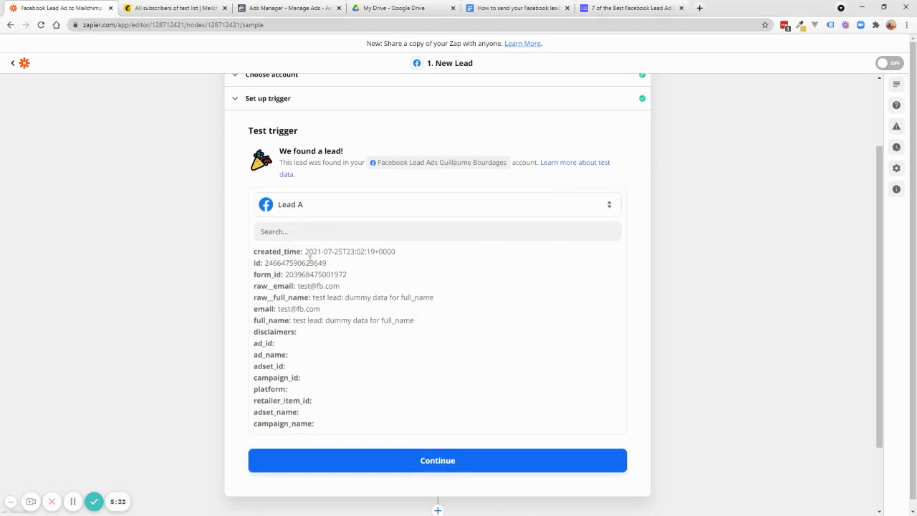
{"action": "left_click", "coordinate": [426, 465]}
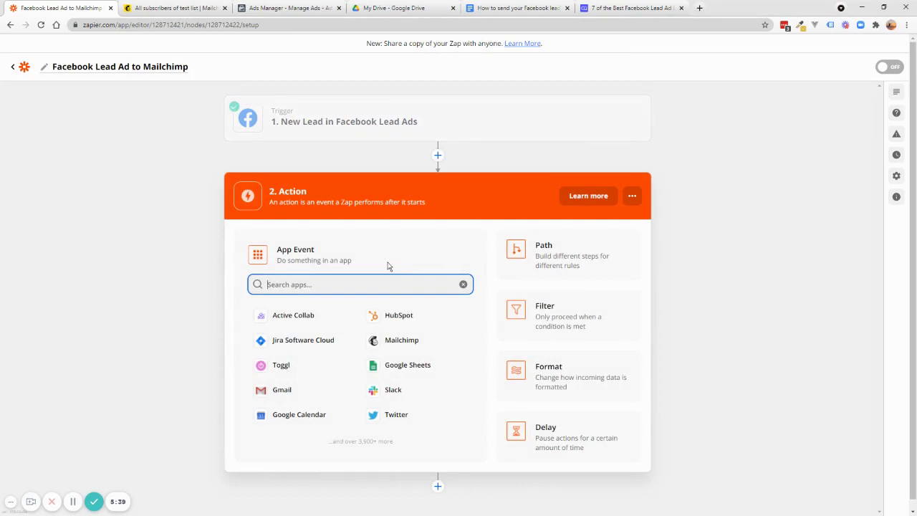
Set the Zap's action to Mailchimp with the Add/Update Subscriber event and proceed to account selection.
{"action": "type", "text": "mai"}
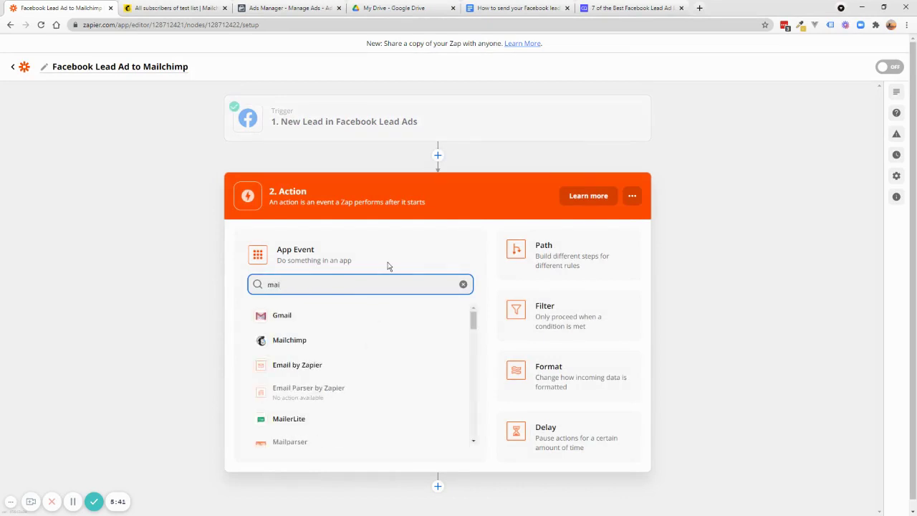
{"action": "left_click", "coordinate": [311, 341]}
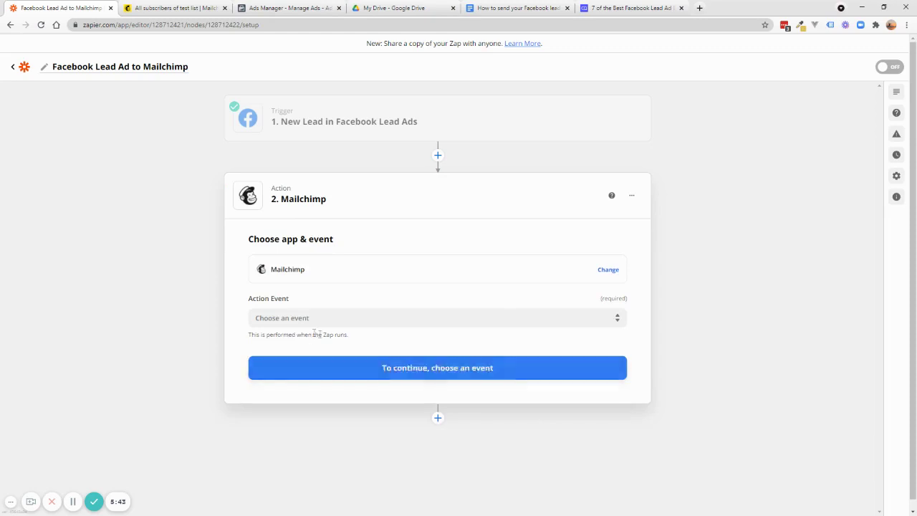
{"action": "left_click", "coordinate": [526, 315]}
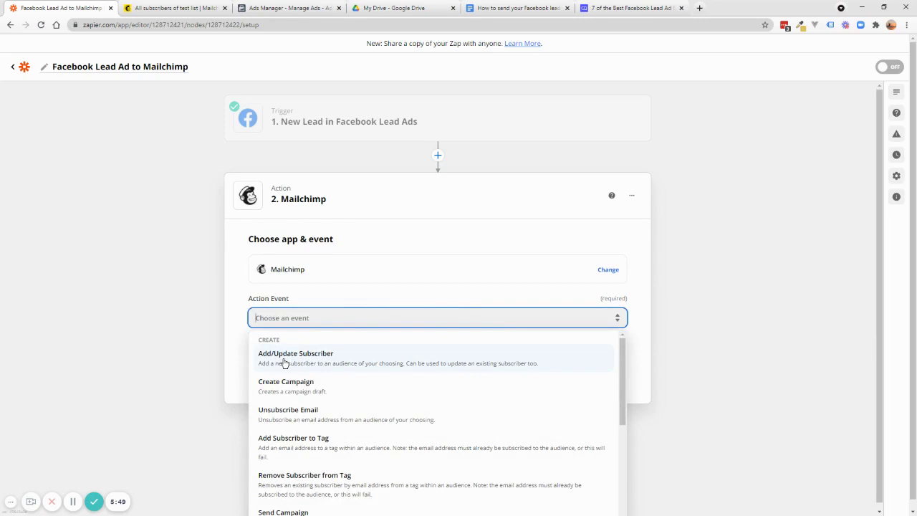
{"action": "scroll", "coordinate": [297, 387], "scroll_direction": "down", "scroll_amount": 5}
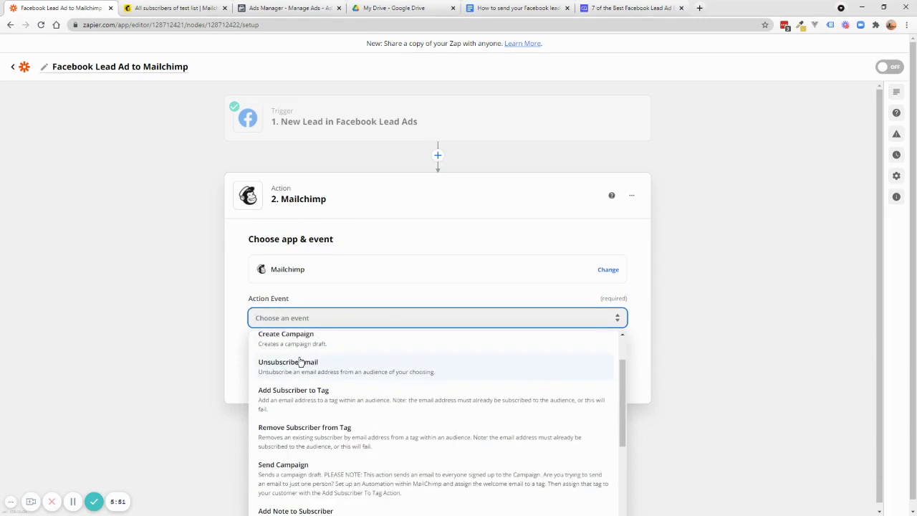
{"action": "scroll", "coordinate": [308, 419], "scroll_direction": "up", "scroll_amount": 5}
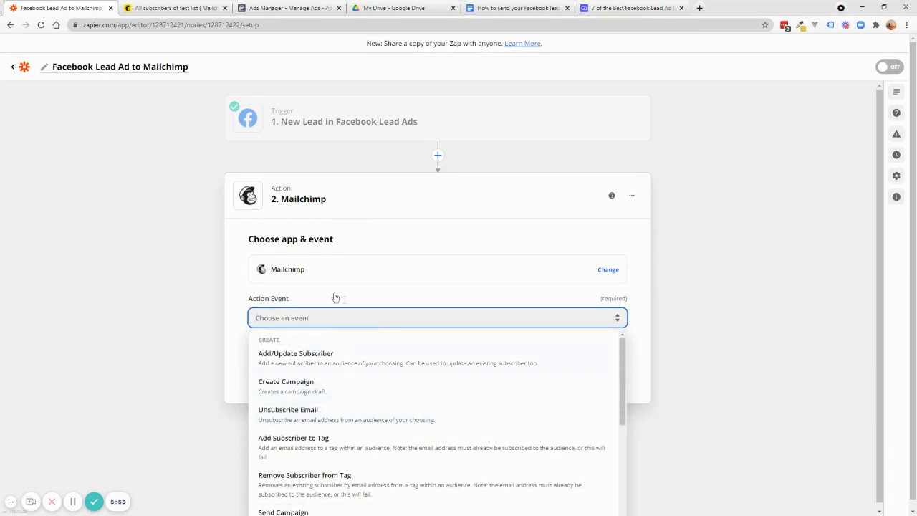
{"action": "left_click", "coordinate": [290, 358]}
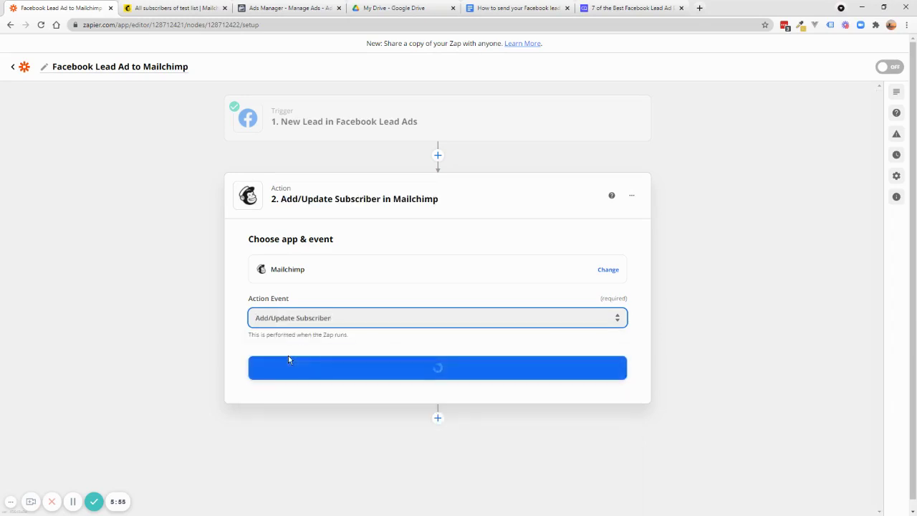
{"action": "left_click", "coordinate": [427, 369]}
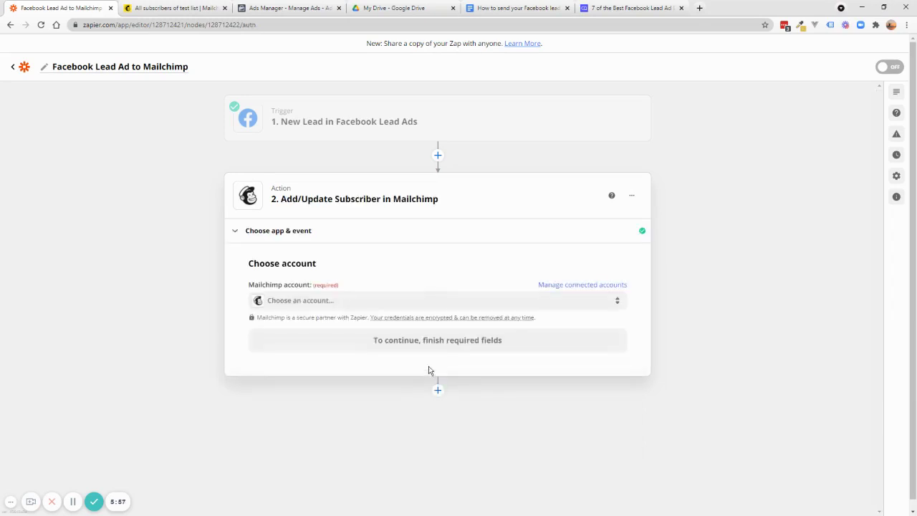
Select the Mailchimp graphem account for the action and continue to the action setup.
{"action": "left_click", "coordinate": [358, 305]}
{"action": "left_click", "coordinate": [382, 287]}
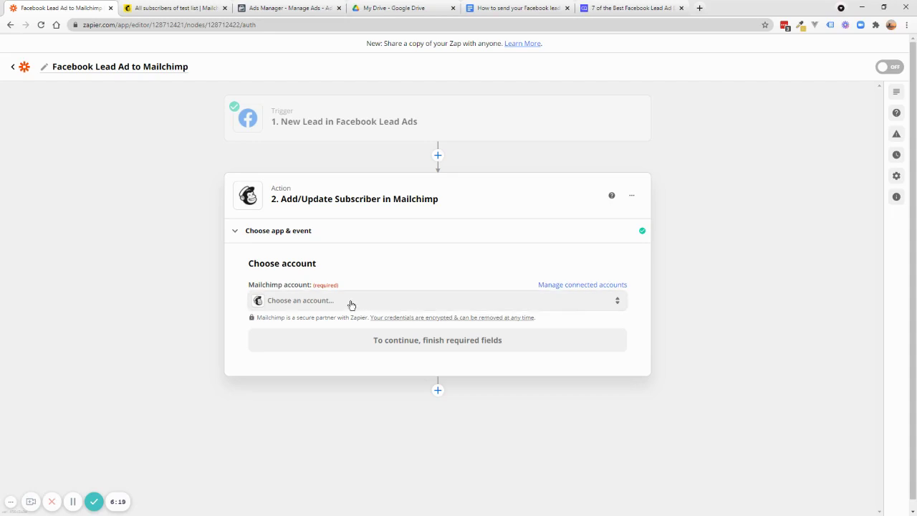
{"action": "left_click", "coordinate": [351, 304]}
{"action": "left_click", "coordinate": [293, 384]}
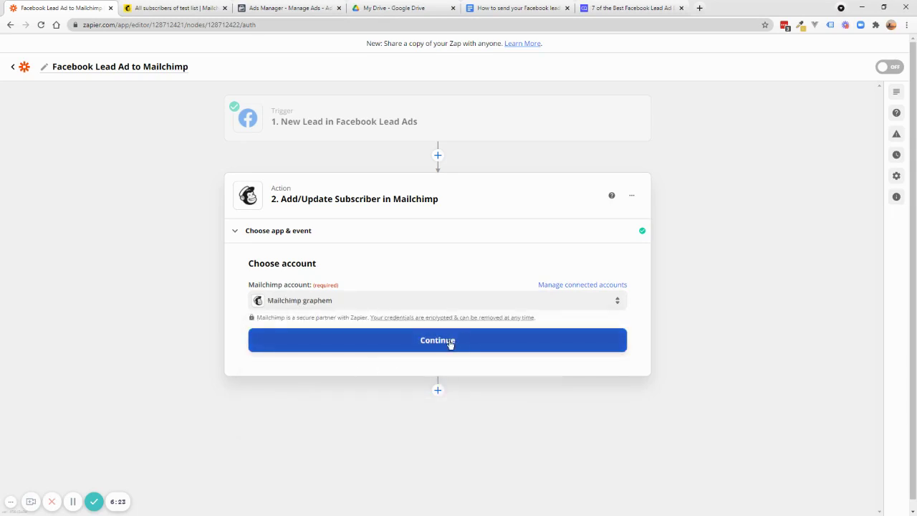
{"action": "left_click", "coordinate": [450, 344]}
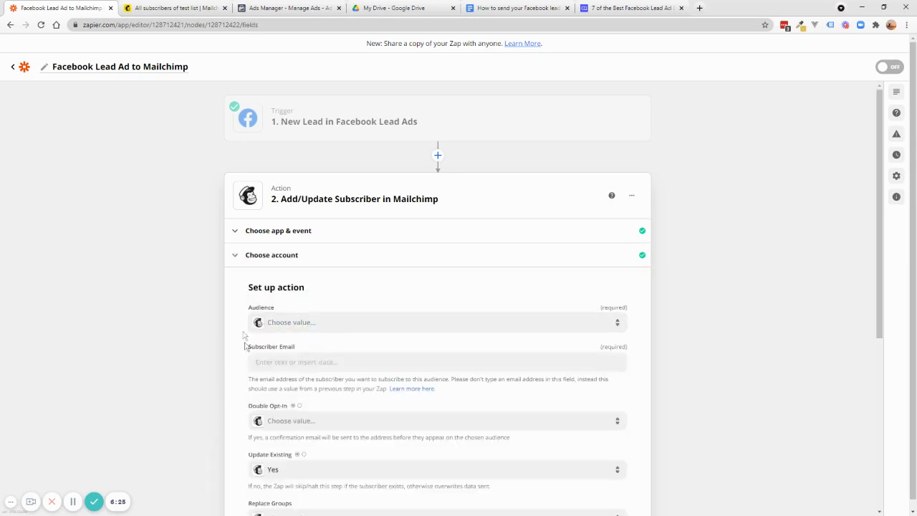
Set the action's audience to Graphem Request Site Analysis.
{"action": "left_click", "coordinate": [311, 323]}
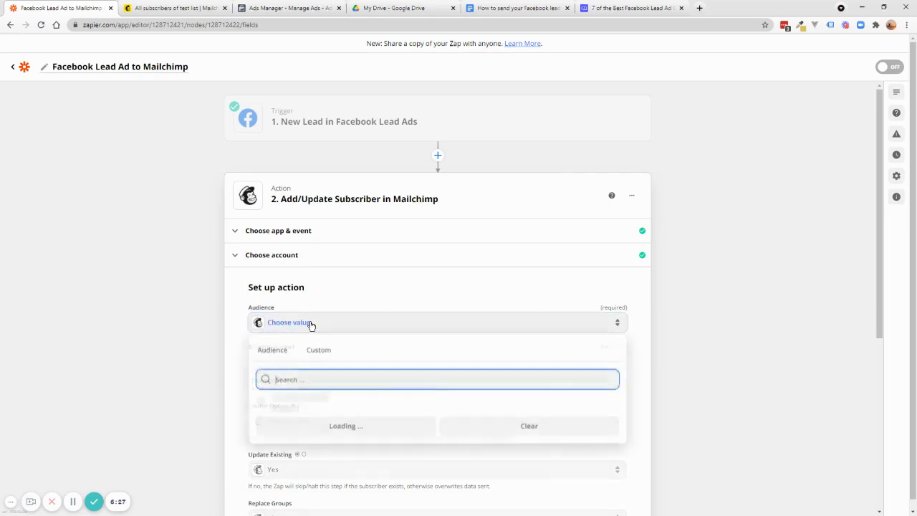
{"action": "type", "text": "gr"}
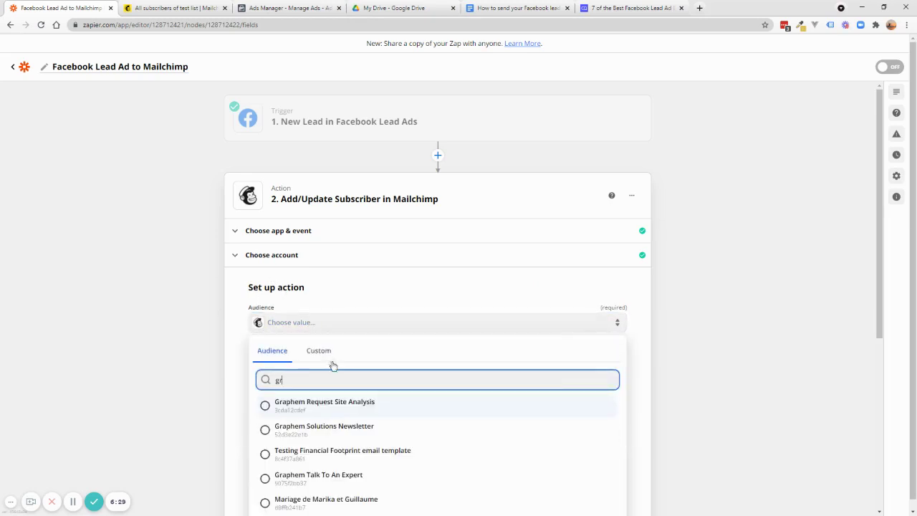
{"action": "left_click", "coordinate": [321, 409]}
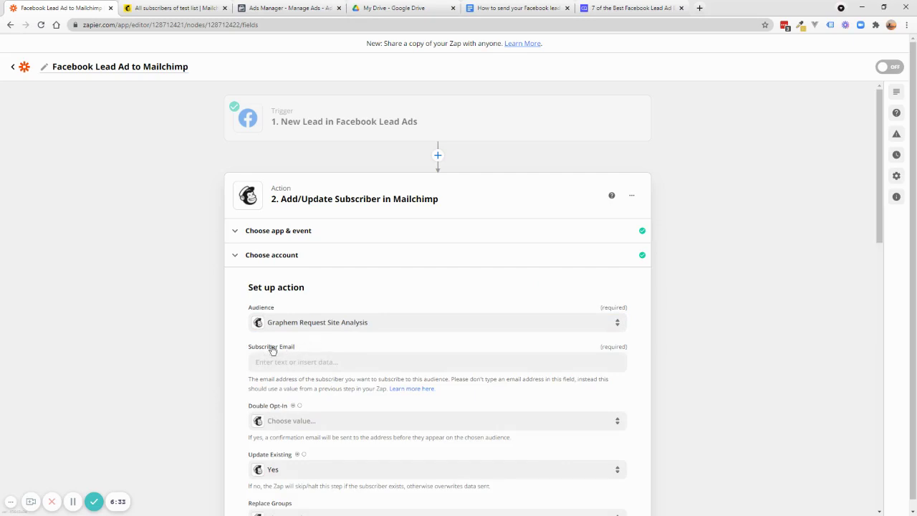
Map the Subscriber Email to the Facebook lead's Email field and set Double Opt-In to False.
{"action": "scroll", "coordinate": [233, 366], "scroll_direction": "down", "scroll_amount": 1}
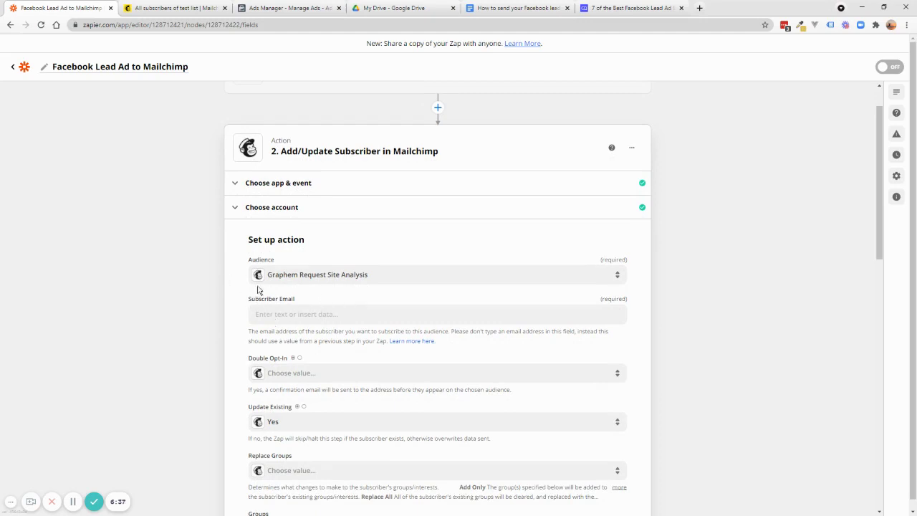
{"action": "left_click", "coordinate": [286, 314]}
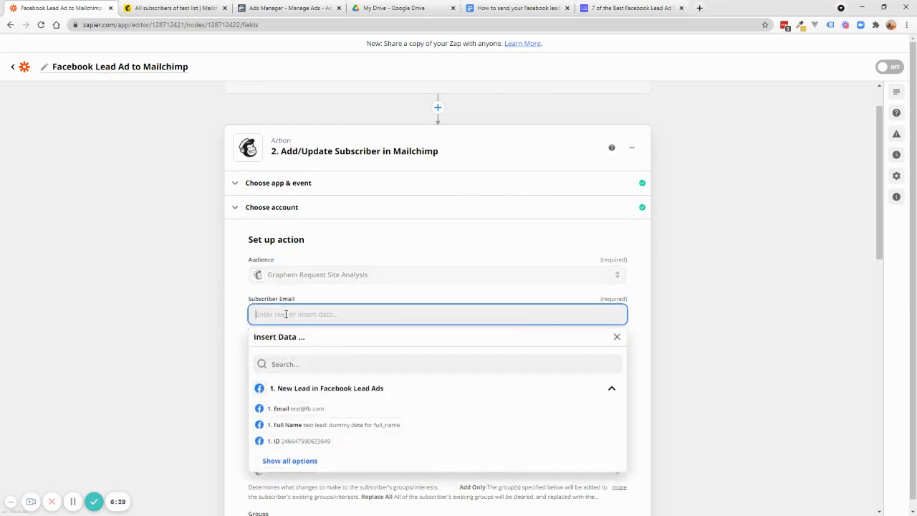
{"action": "left_click", "coordinate": [288, 409]}
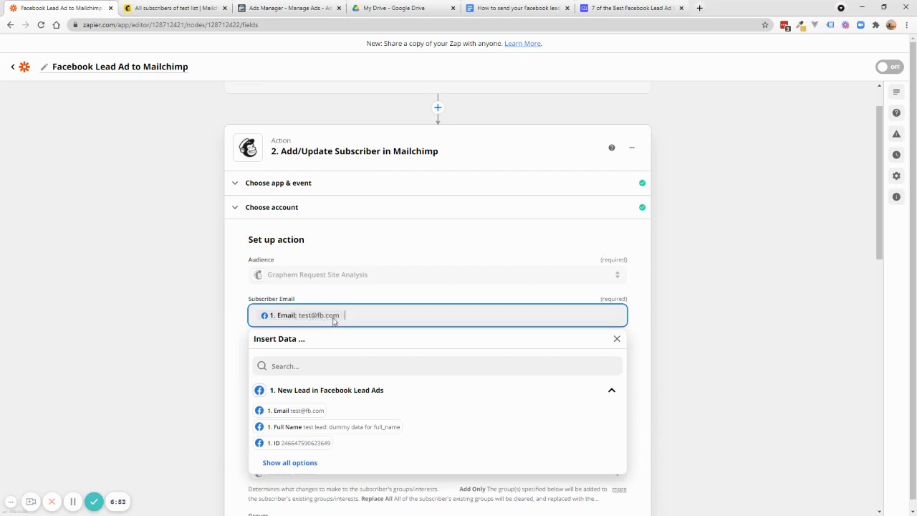
{"action": "left_click", "coordinate": [230, 330]}
{"action": "scroll", "coordinate": [284, 362], "scroll_direction": "down", "scroll_amount": 2}
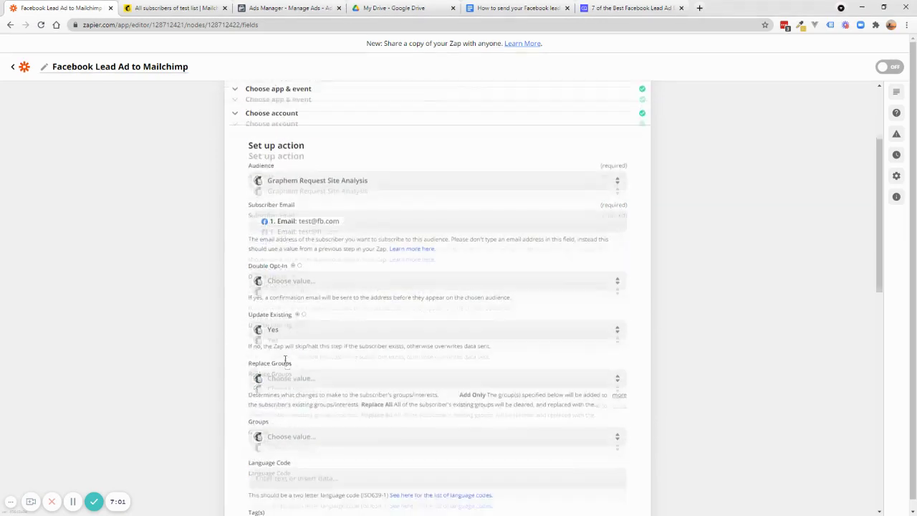
{"action": "left_click", "coordinate": [303, 281]}
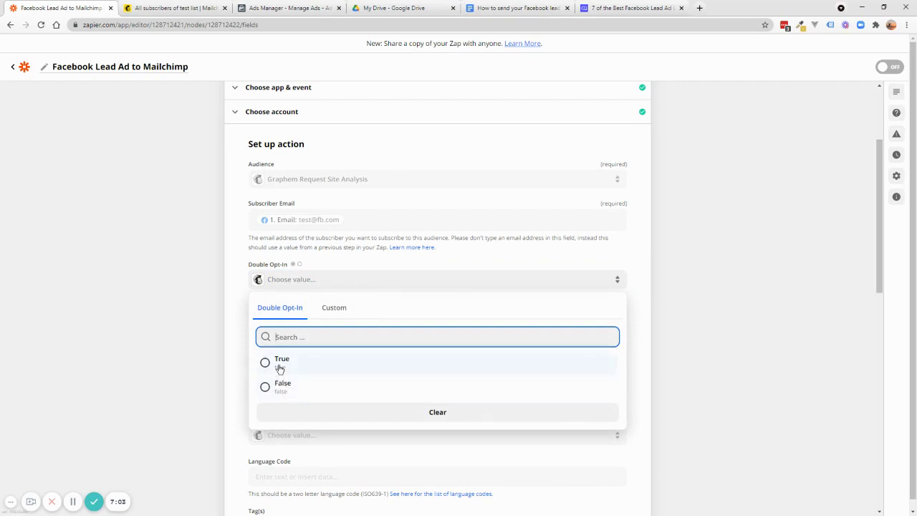
{"action": "left_click", "coordinate": [276, 385]}
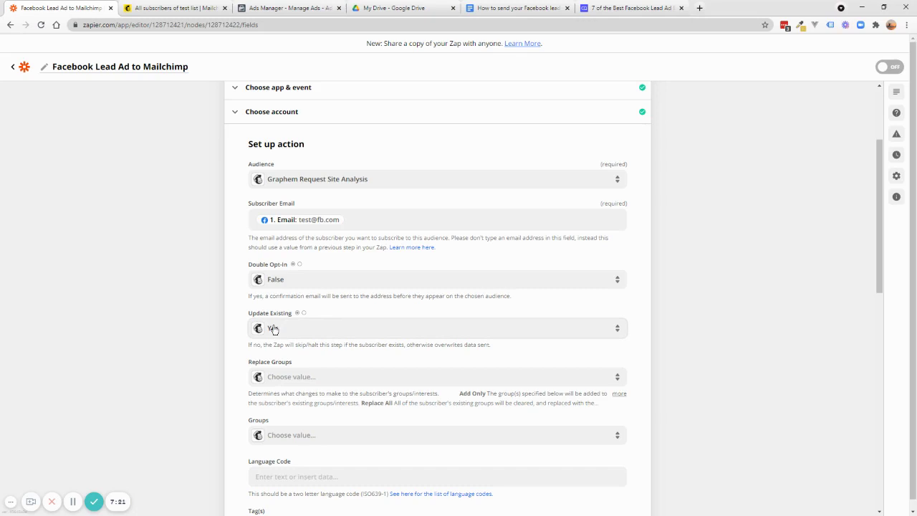
{"action": "scroll", "coordinate": [273, 329], "scroll_direction": "down", "scroll_amount": 2}
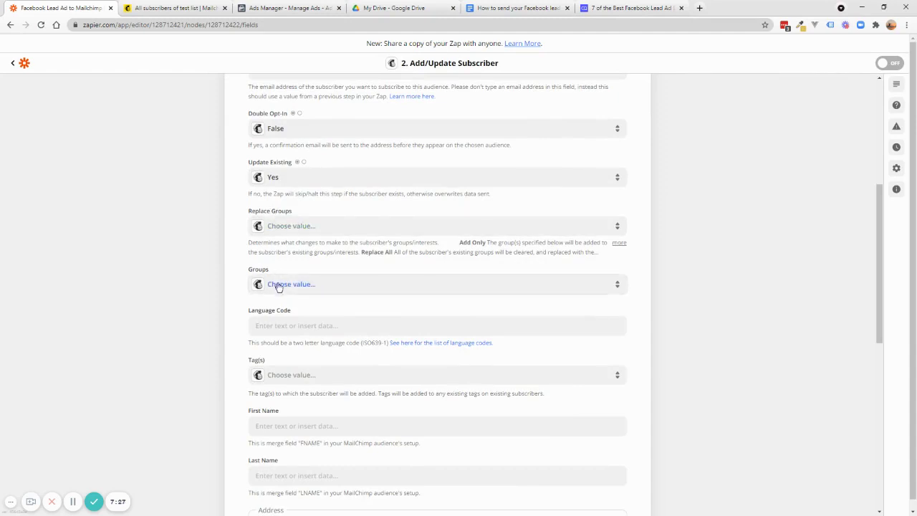
{"action": "scroll", "coordinate": [280, 285], "scroll_direction": "down", "scroll_amount": 1}
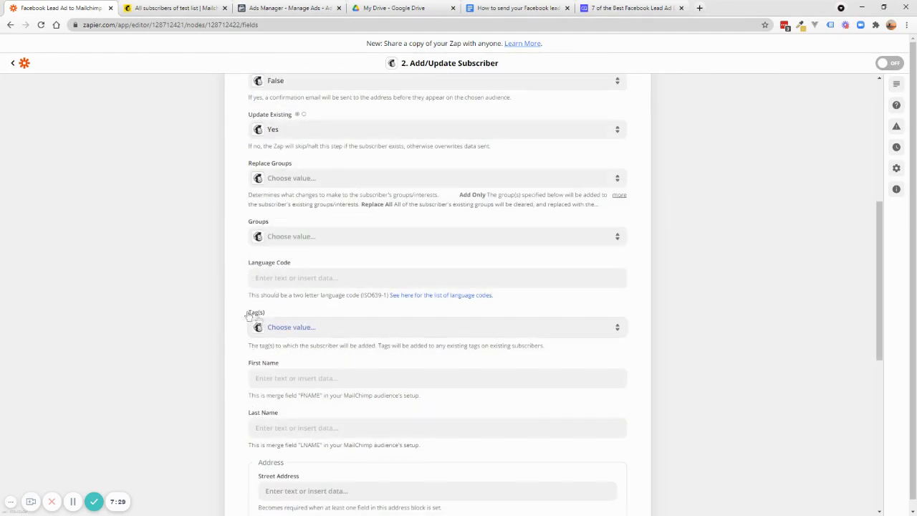
{"action": "left_click", "coordinate": [315, 330]}
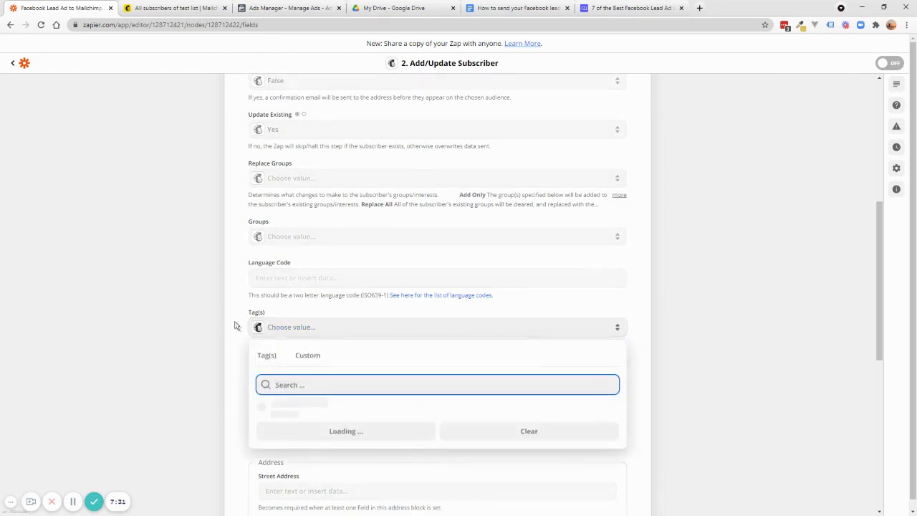
{"action": "left_click", "coordinate": [277, 326]}
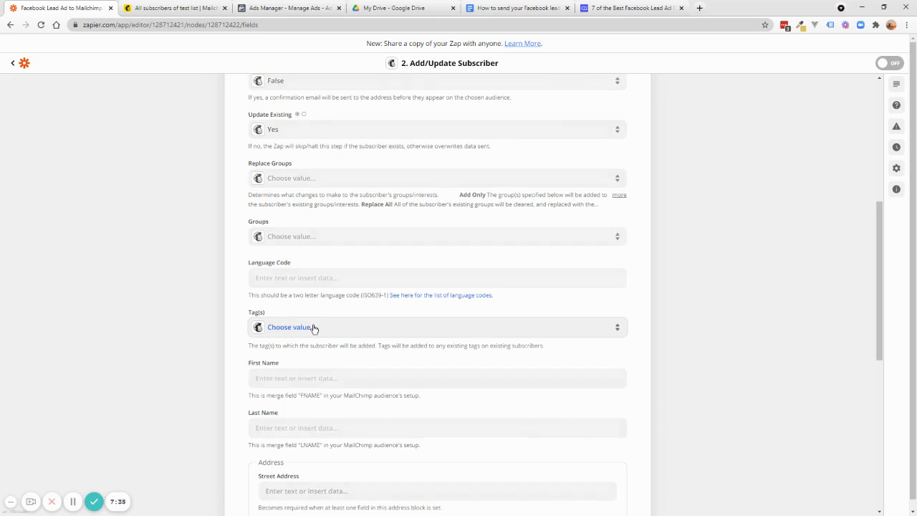
{"action": "left_click", "coordinate": [313, 328]}
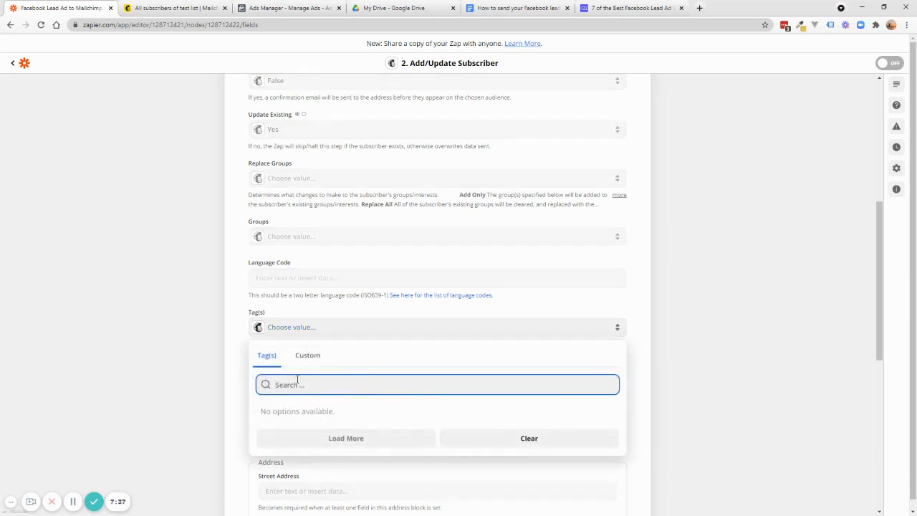
{"action": "left_click", "coordinate": [309, 356]}
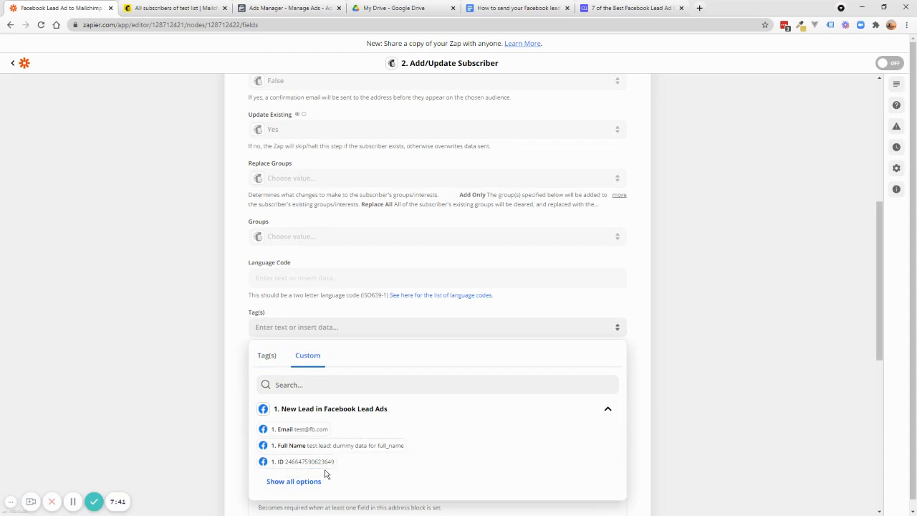
{"action": "left_click", "coordinate": [240, 343]}
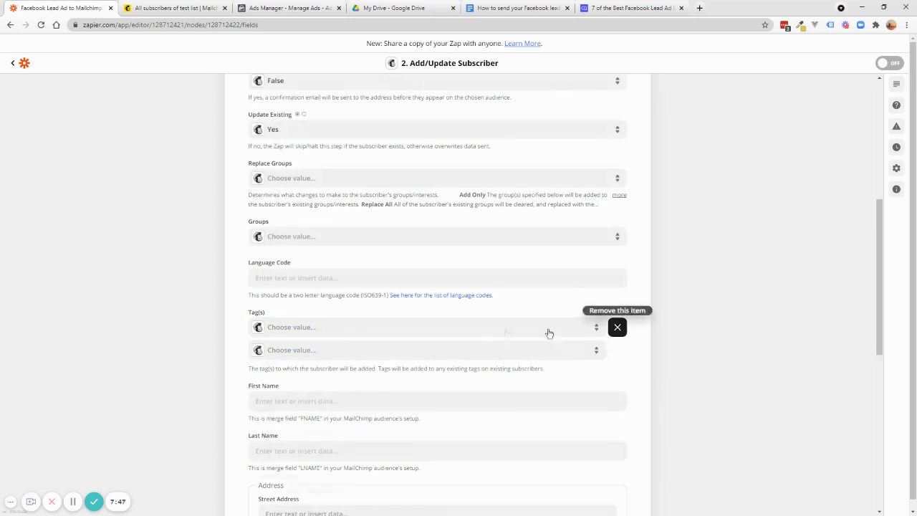
{"action": "left_click", "coordinate": [616, 326]}
{"action": "left_click", "coordinate": [305, 328]}
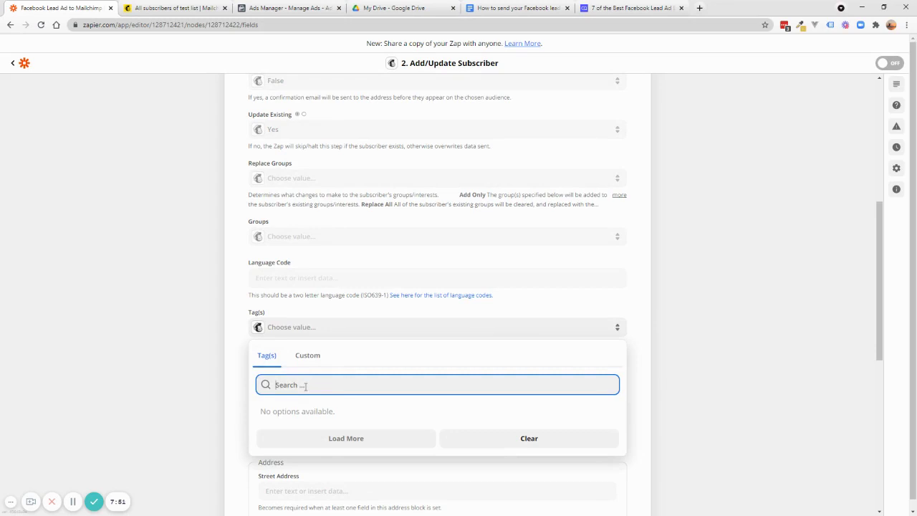
{"action": "left_click", "coordinate": [306, 356]}
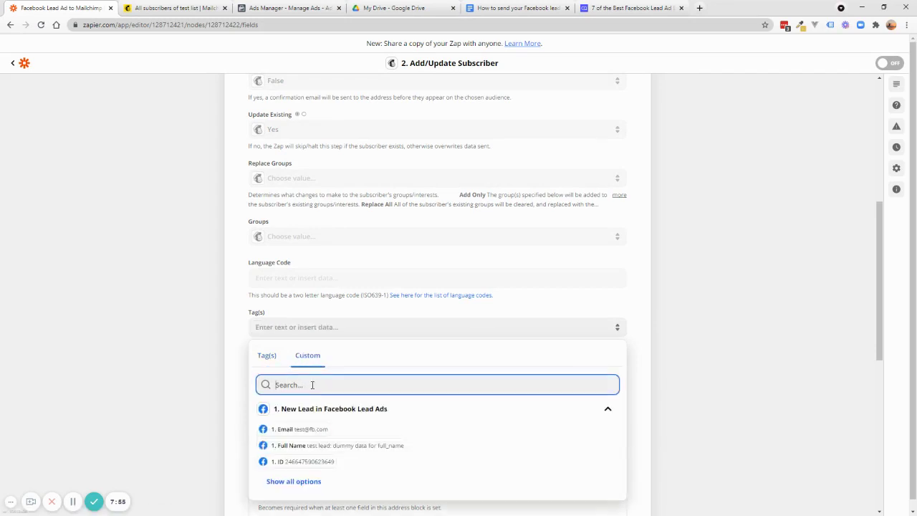
{"action": "type", "text": "Test ad"}
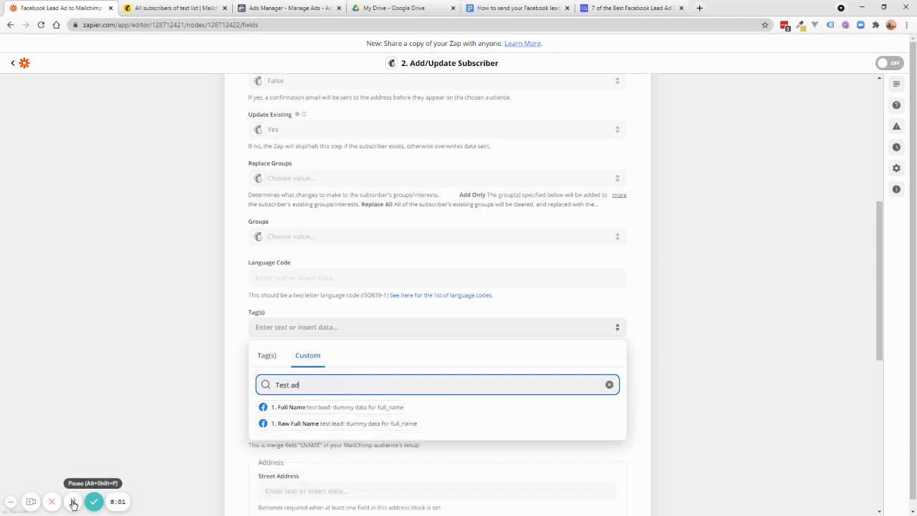
Enter "test ad" as a custom tag for the subscriber.
{"action": "scroll", "coordinate": [203, 399], "scroll_direction": "down", "scroll_amount": 2}
{"action": "left_click", "coordinate": [375, 159]}
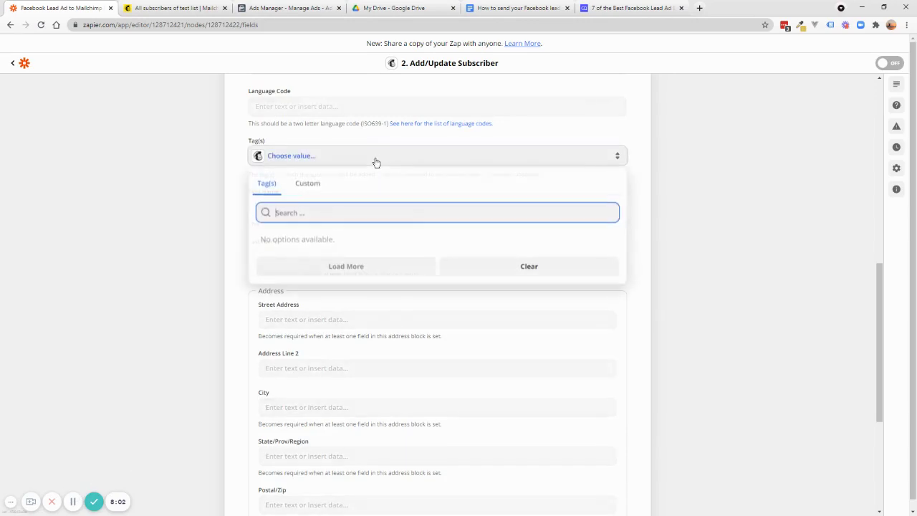
{"action": "left_click", "coordinate": [317, 184]}
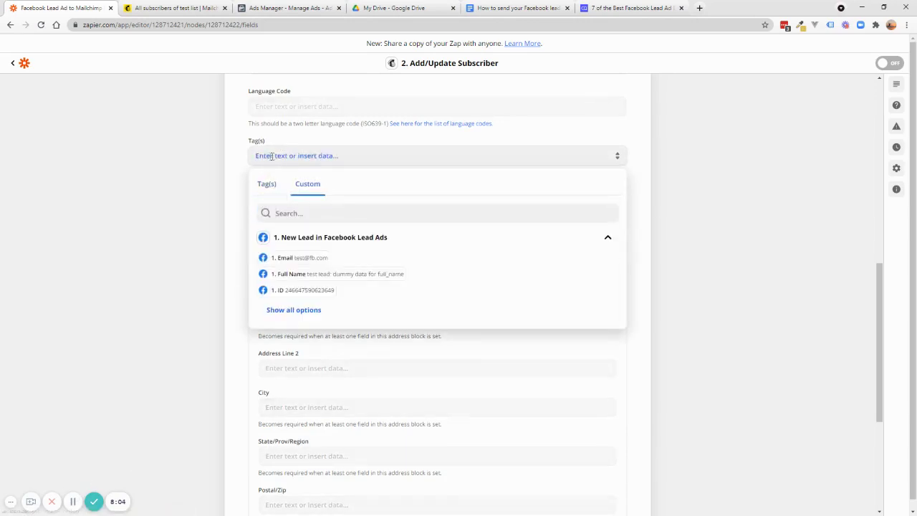
{"action": "left_click", "coordinate": [318, 155]}
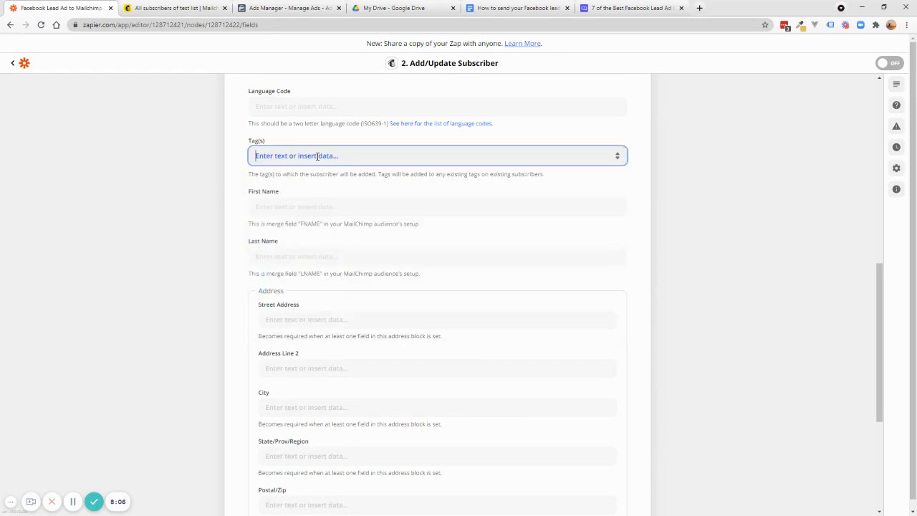
{"action": "type", "text": "test"}
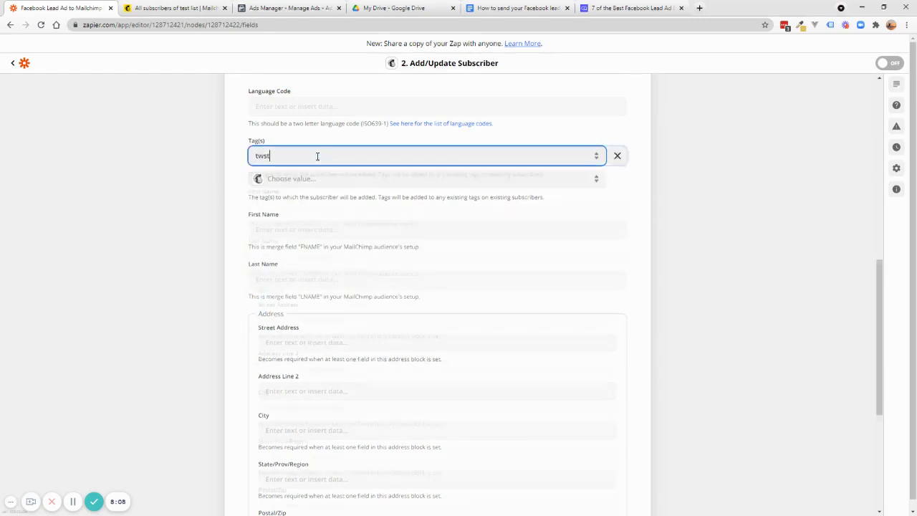
{"action": "type", "text": " ad"}
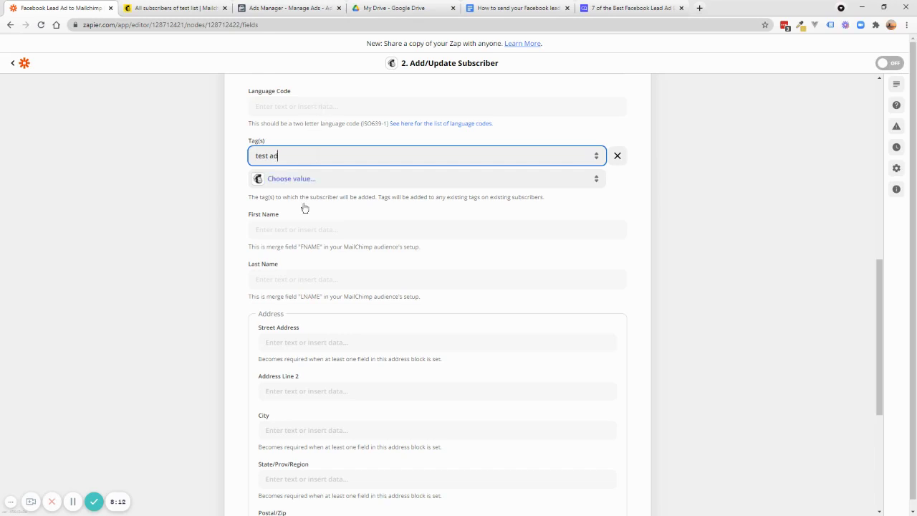
Check the lead data offered for First Name, leave the field empty and continue to the action test.
{"action": "left_click", "coordinate": [305, 230]}
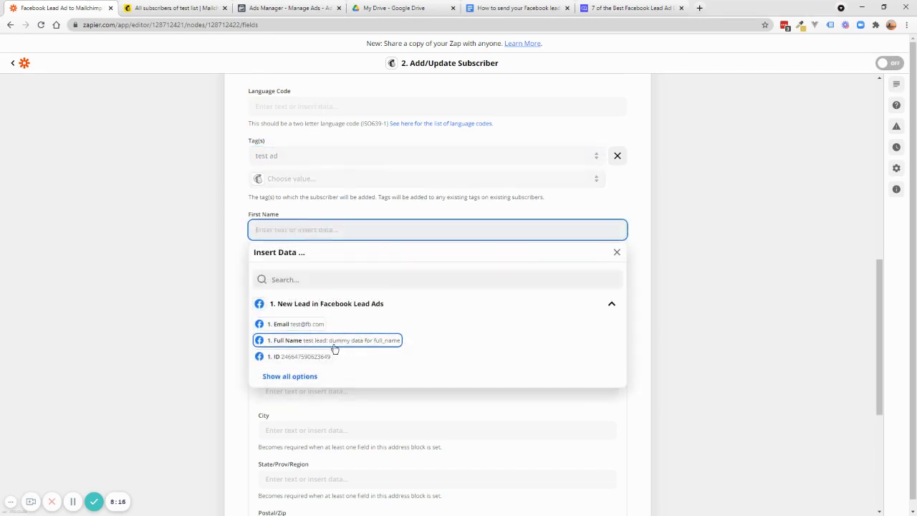
{"action": "left_click", "coordinate": [266, 267]}
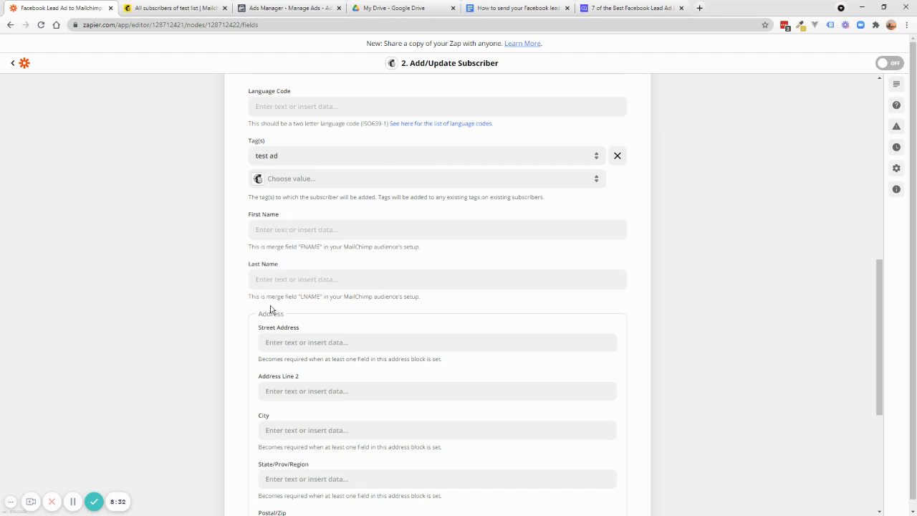
{"action": "scroll", "coordinate": [256, 306], "scroll_direction": "down", "scroll_amount": 3}
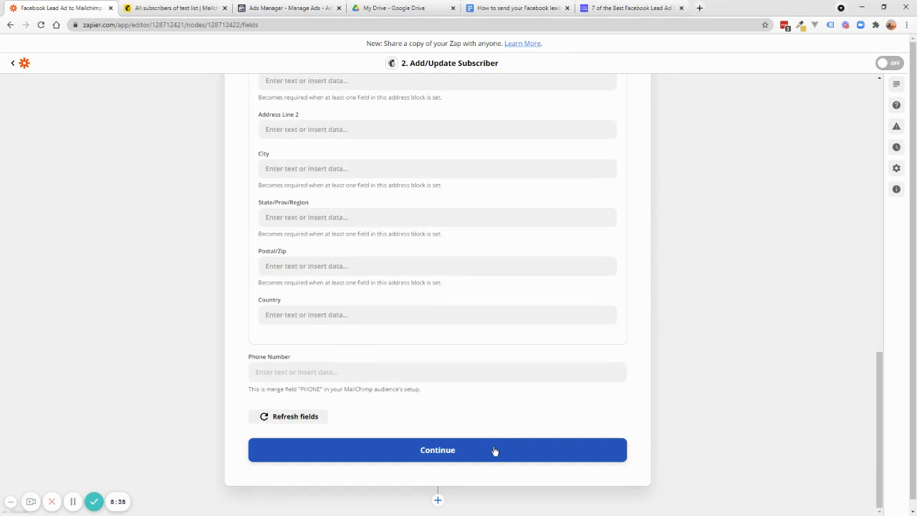
{"action": "left_click", "coordinate": [456, 451]}
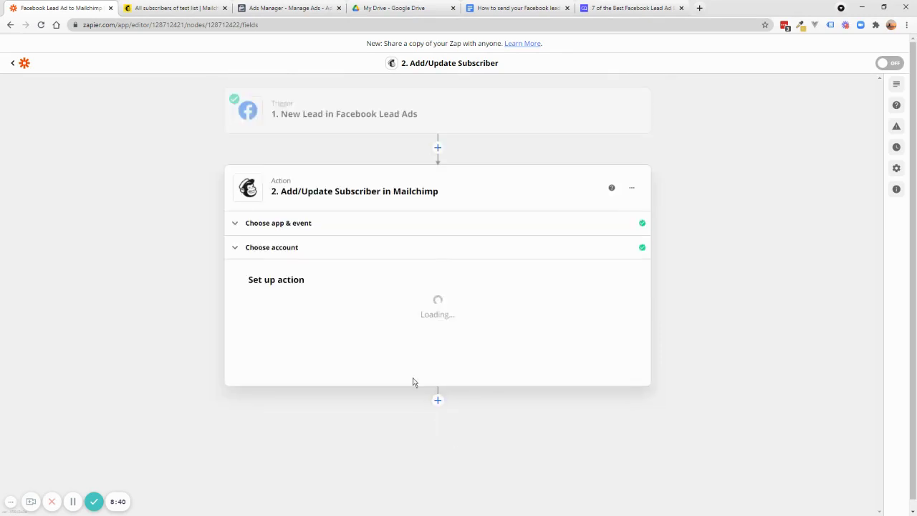
Review the subscriber data that the test will send to Mailchimp, including the subscriber email, tag and empty fields.
{"action": "scroll", "coordinate": [738, 381], "scroll_direction": "down", "scroll_amount": 2}
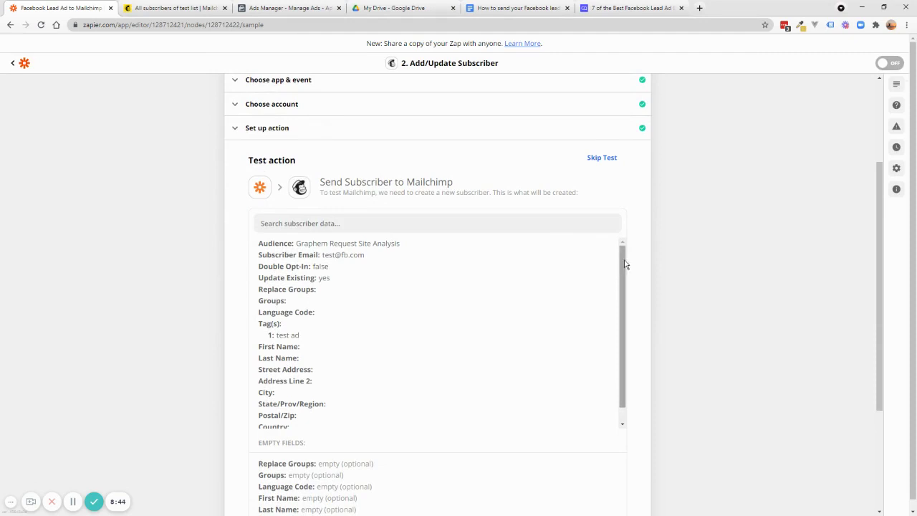
{"action": "left_click_drag", "start_coordinate": [246, 242], "coordinate": [357, 427]}
{"action": "scroll", "coordinate": [416, 389], "scroll_direction": "down", "scroll_amount": 3}
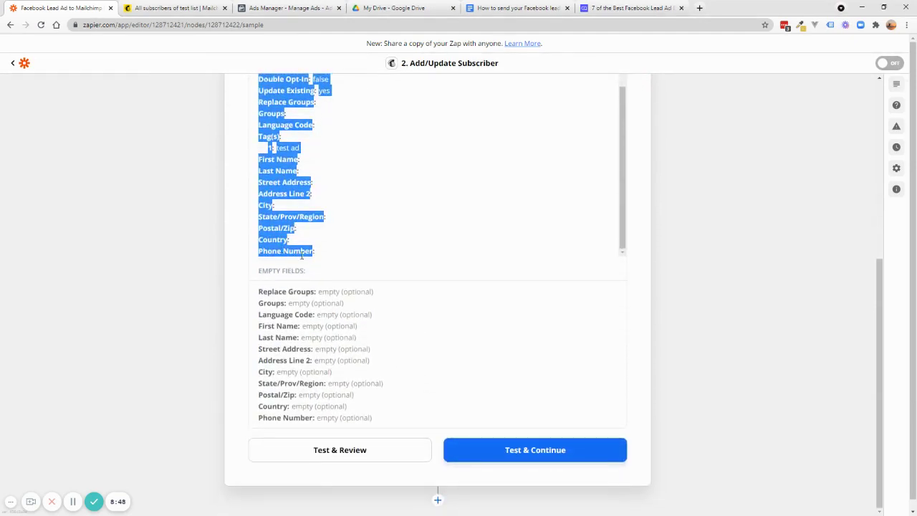
{"action": "scroll", "coordinate": [374, 217], "scroll_direction": "up", "scroll_amount": 4}
{"action": "left_click", "coordinate": [375, 245]}
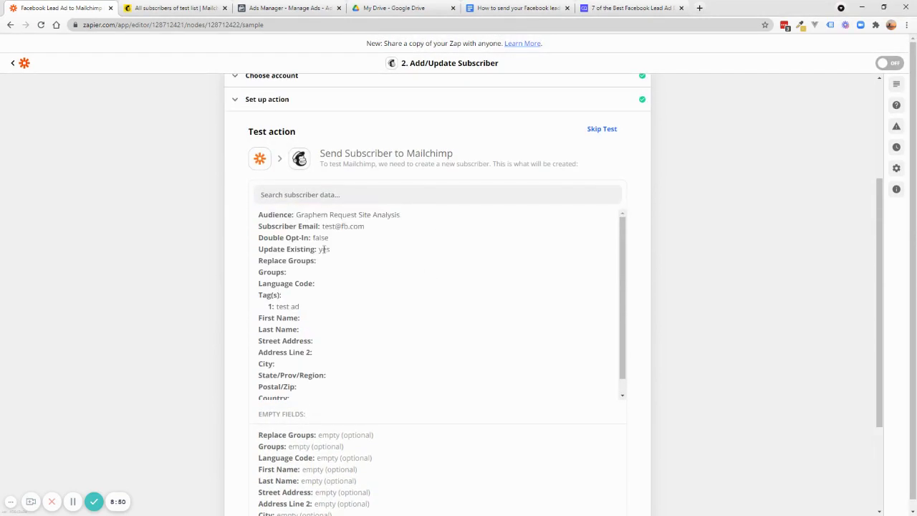
{"action": "double_click", "coordinate": [330, 226]}
{"action": "left_click", "coordinate": [376, 228]}
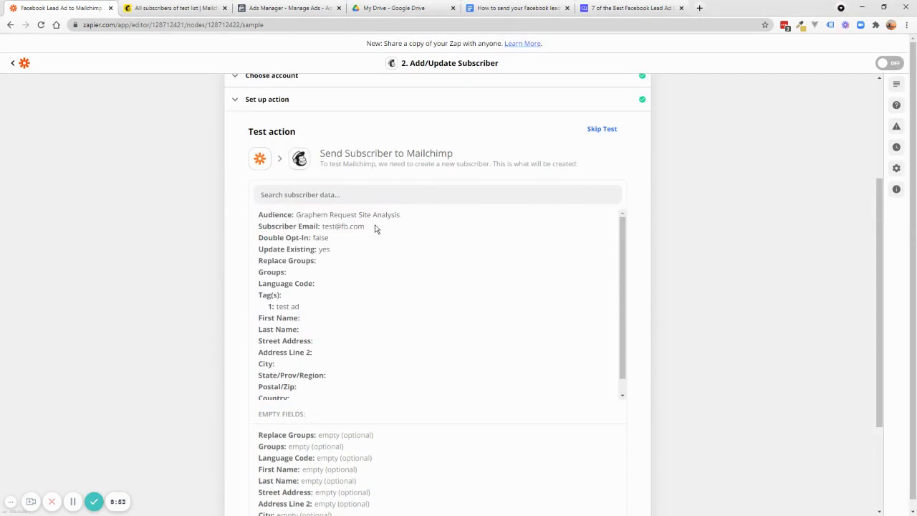
Check the remaining subscriber data and run the action test that sends the subscriber to Mailchimp.
{"action": "double_click", "coordinate": [319, 238]}
{"action": "double_click", "coordinate": [323, 248]}
{"action": "left_click", "coordinate": [273, 315]}
{"action": "scroll", "coordinate": [581, 351], "scroll_direction": "down", "scroll_amount": 2}
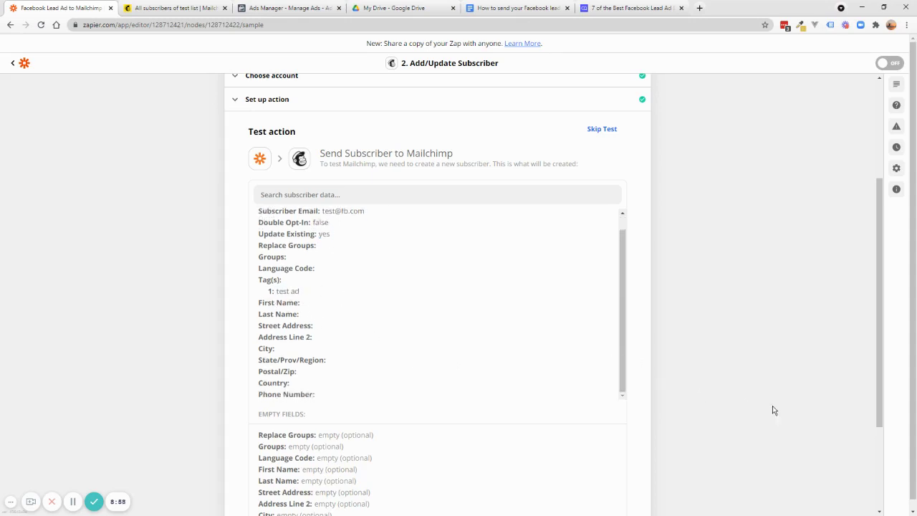
{"action": "scroll", "coordinate": [772, 405], "scroll_direction": "down", "scroll_amount": 3}
{"action": "scroll", "coordinate": [538, 423], "scroll_direction": "down", "scroll_amount": 1}
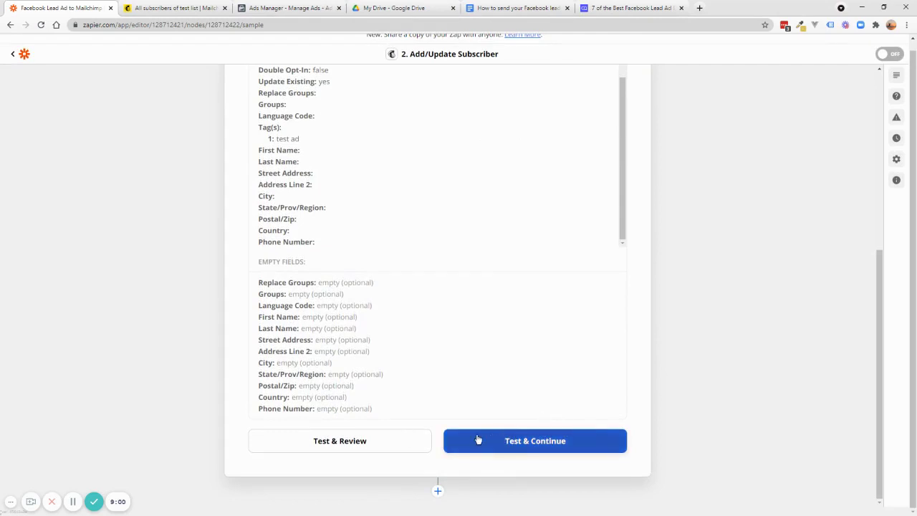
{"action": "left_click", "coordinate": [508, 440]}
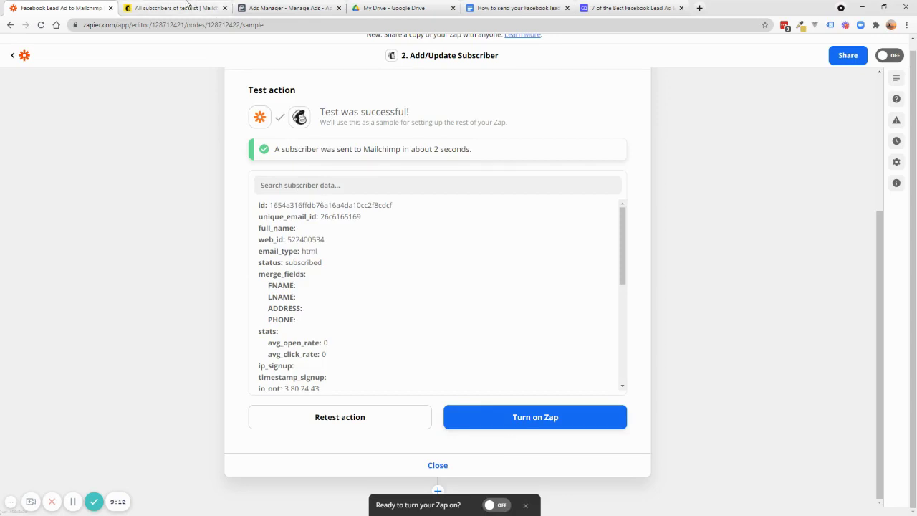
Switch to Mailchimp and load the contacts of the Graphem Request Site Analysis audience to check for the test subscriber.
{"action": "left_click", "coordinate": [212, 9]}
{"action": "left_click", "coordinate": [252, 25]}
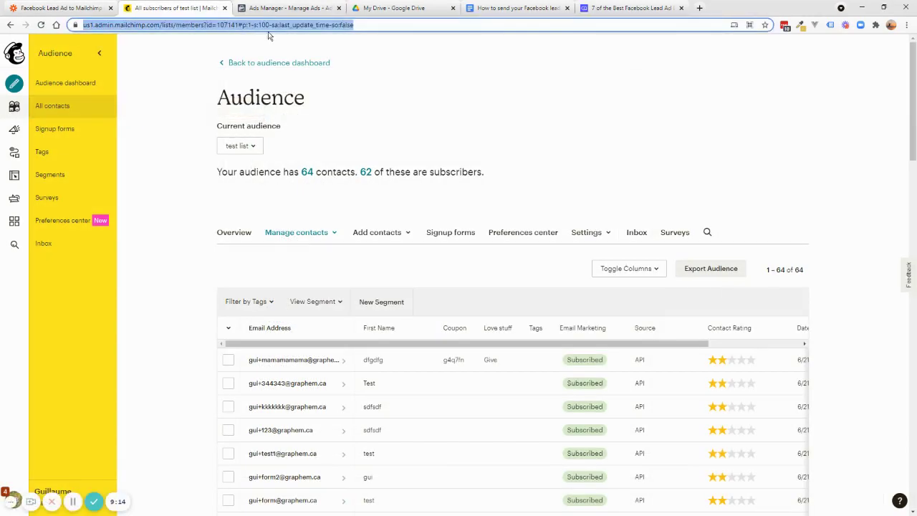
{"action": "key", "text": "Return"}
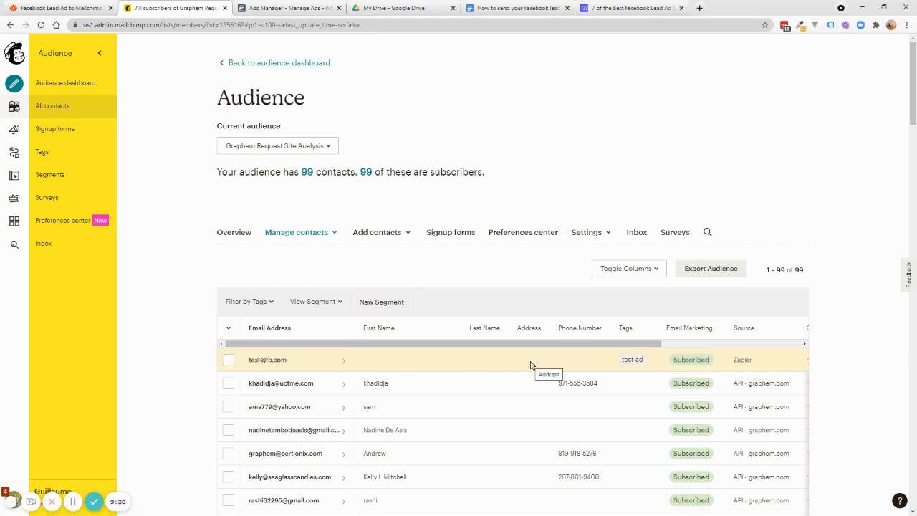
Return to the Zap in Zapier and try to turn it on.
{"action": "left_click", "coordinate": [90, 5]}
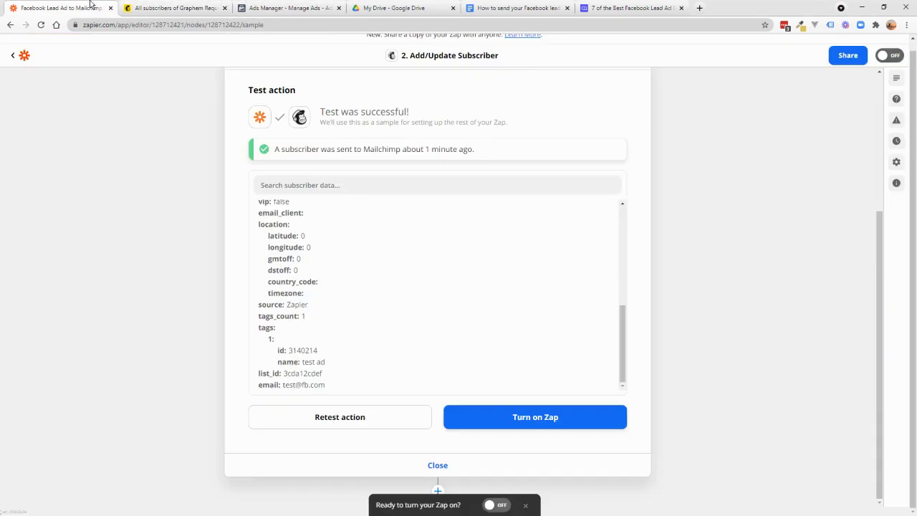
{"action": "left_click", "coordinate": [532, 424]}
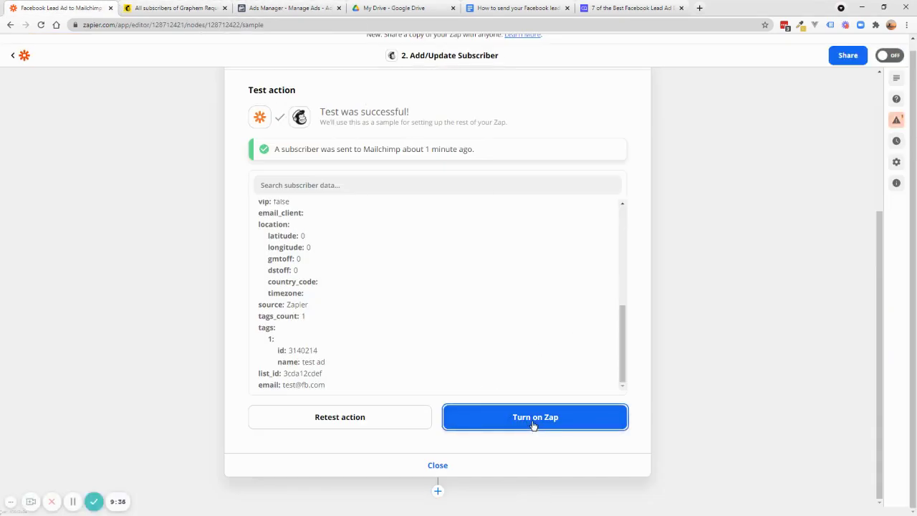
{"action": "left_click", "coordinate": [533, 425]}
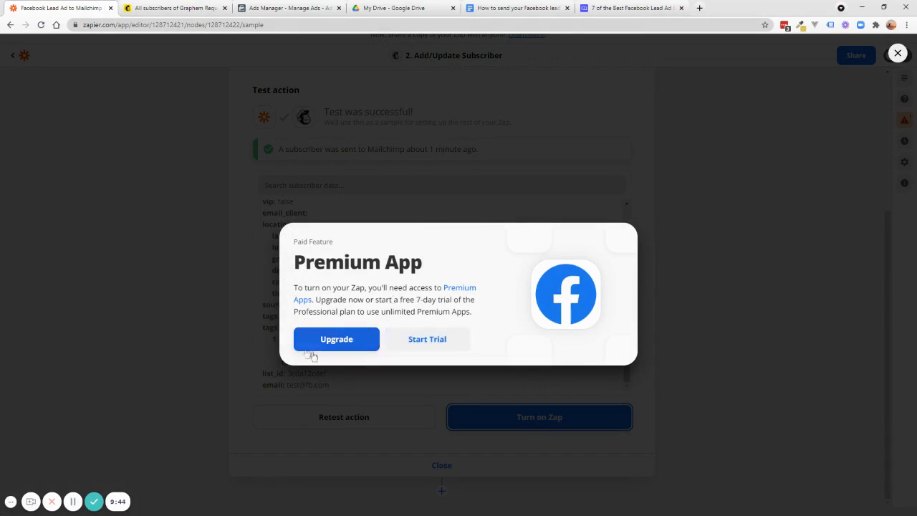
Review the terms and payment options of the 7-day premium trial and cancel the offer without starting it.
{"action": "left_click", "coordinate": [434, 346]}
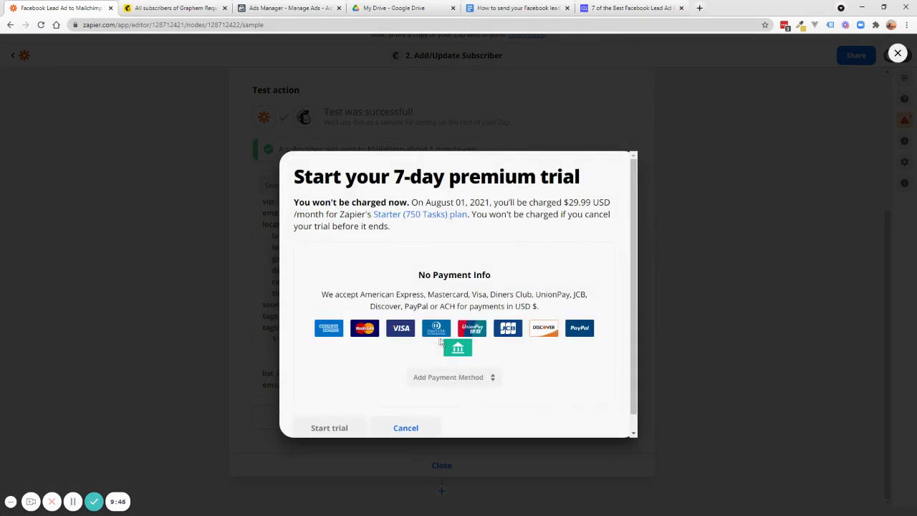
{"action": "scroll", "coordinate": [403, 364], "scroll_direction": "down", "scroll_amount": 1}
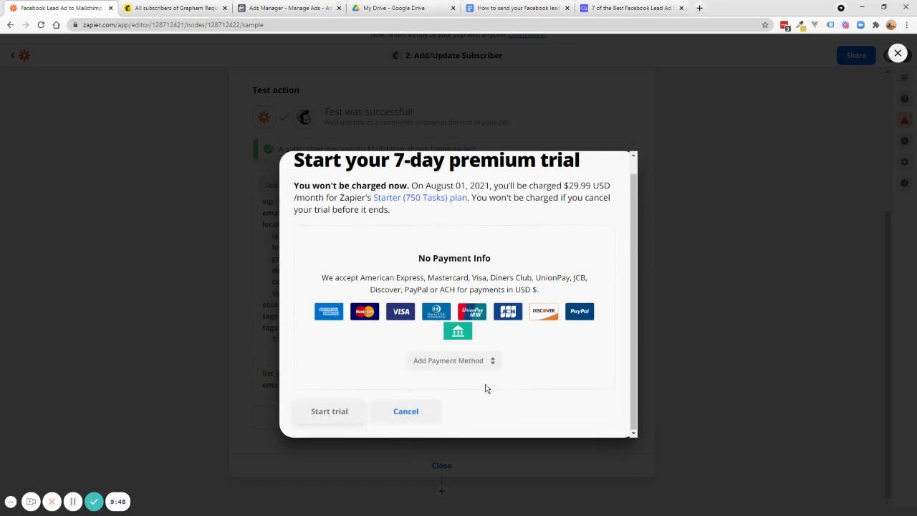
{"action": "scroll", "coordinate": [409, 261], "scroll_direction": "up", "scroll_amount": 1}
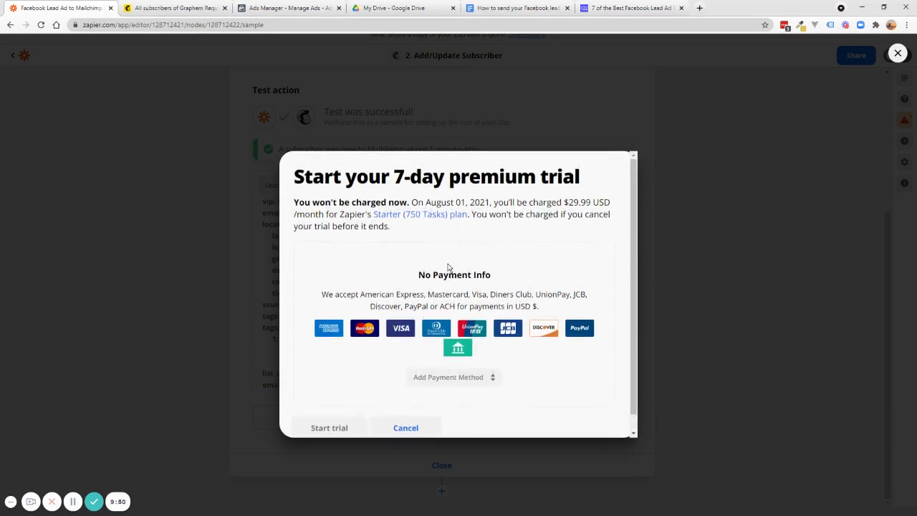
{"action": "left_click", "coordinate": [387, 424]}
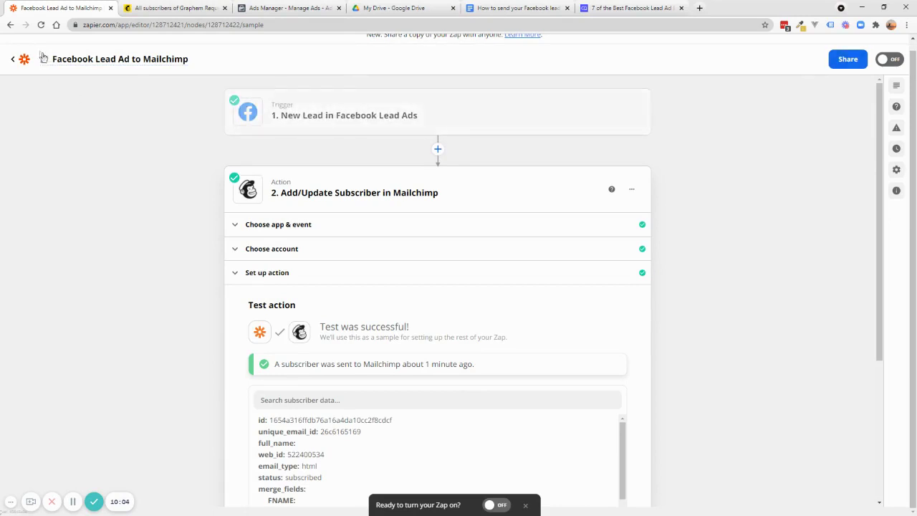
Leave the Zap editor for the list of Zaps and show the available actions for the first Zap under Home.
{"action": "left_click", "coordinate": [16, 61]}
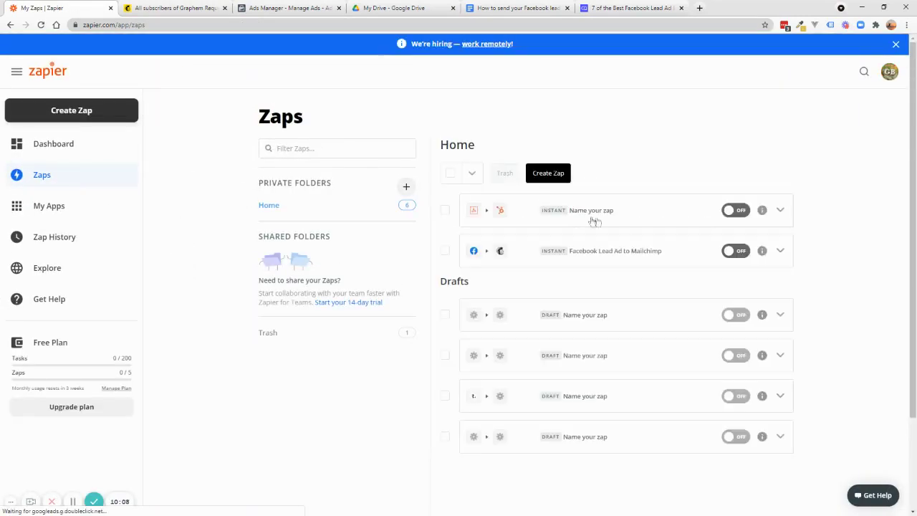
{"action": "left_click", "coordinate": [781, 209]}
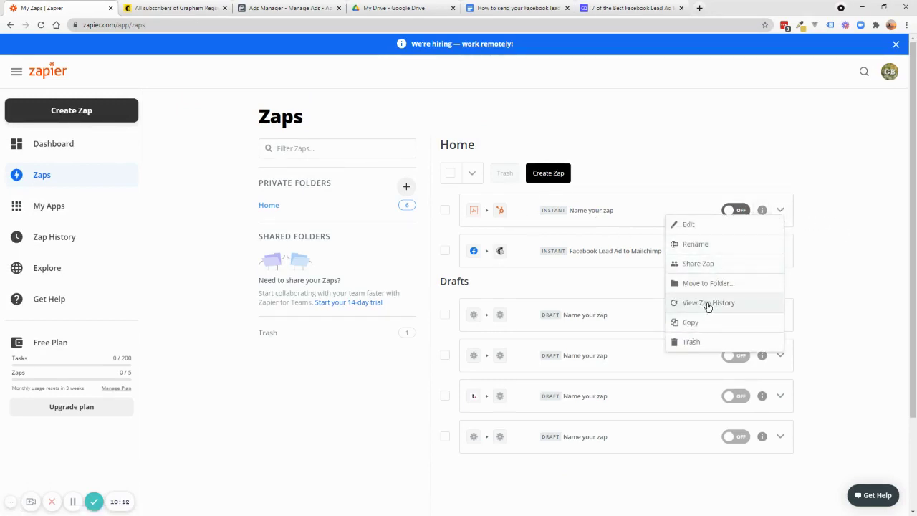